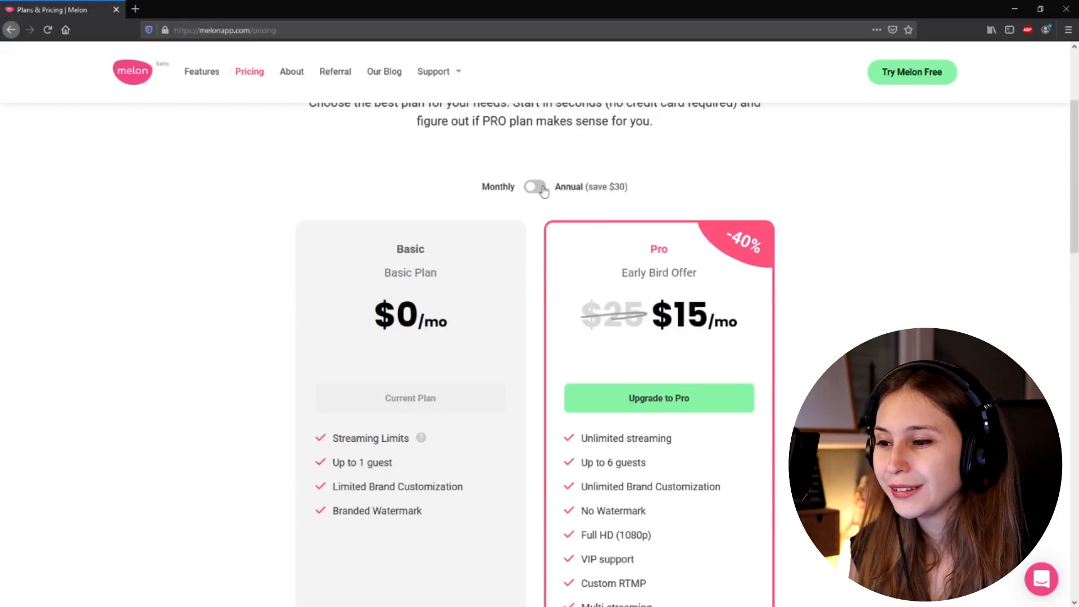
Compare the Pro plan's monthly and annual prices, leaving annual billing selected
left_click(537, 188)
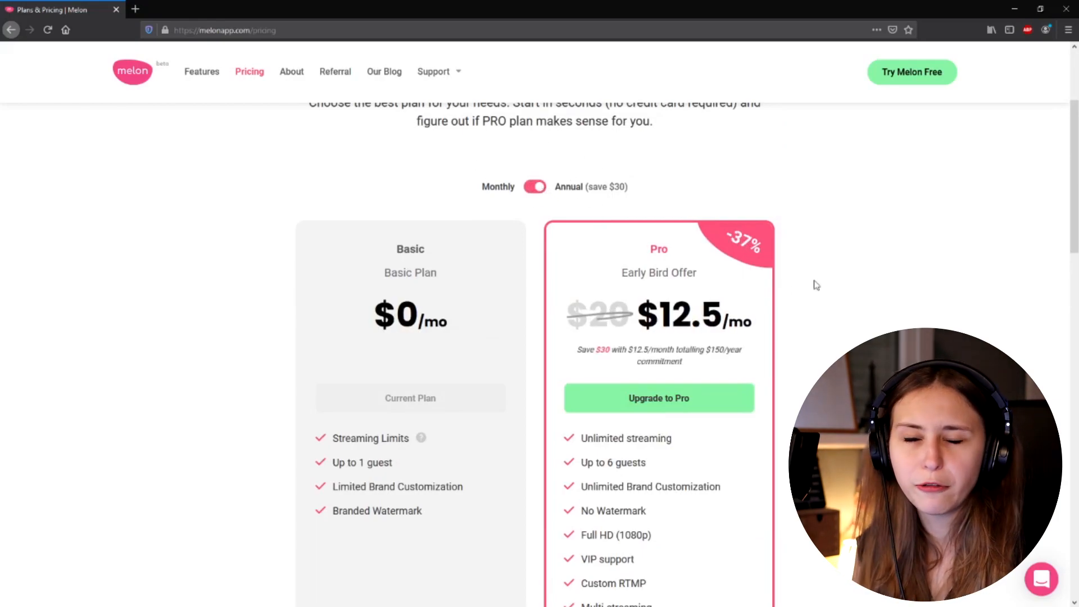
left_click(536, 187)
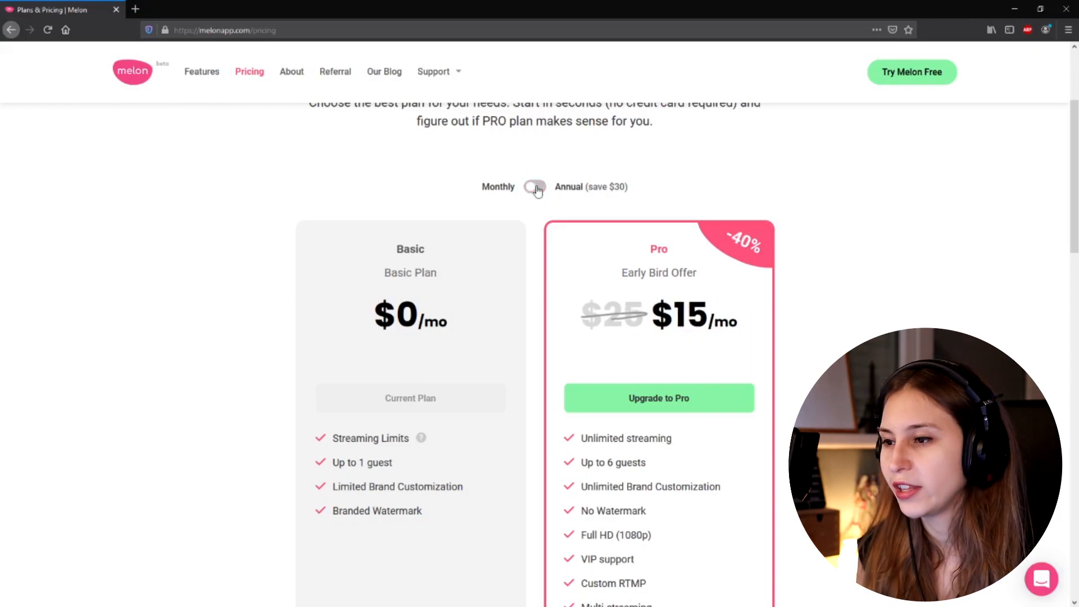
left_click(536, 188)
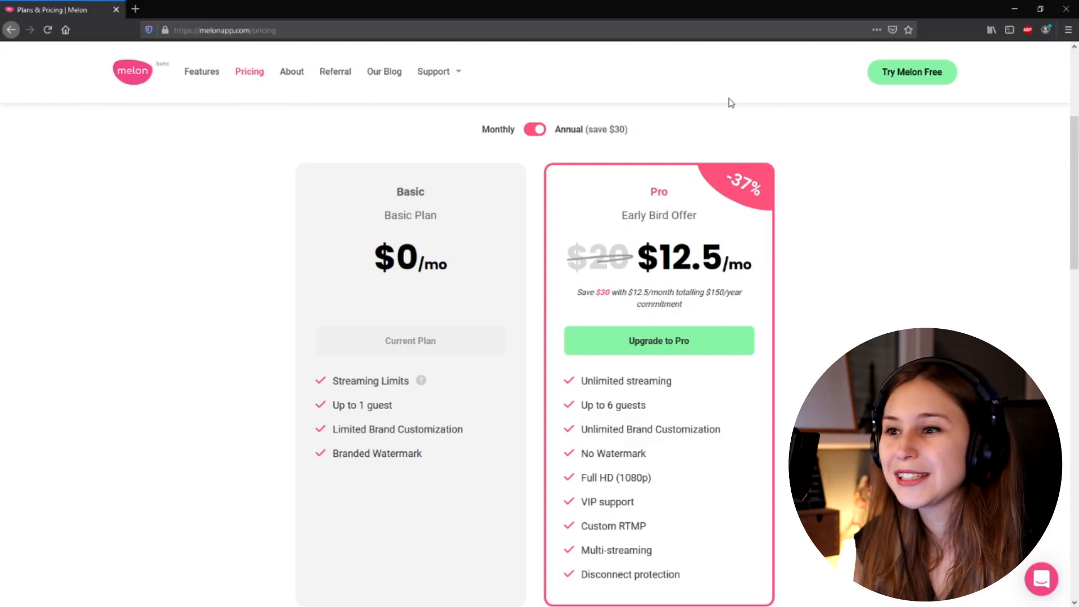
Start the free Melon trial and sign up with Twitch
scroll(881, 77, "up", 4)
left_click(881, 77)
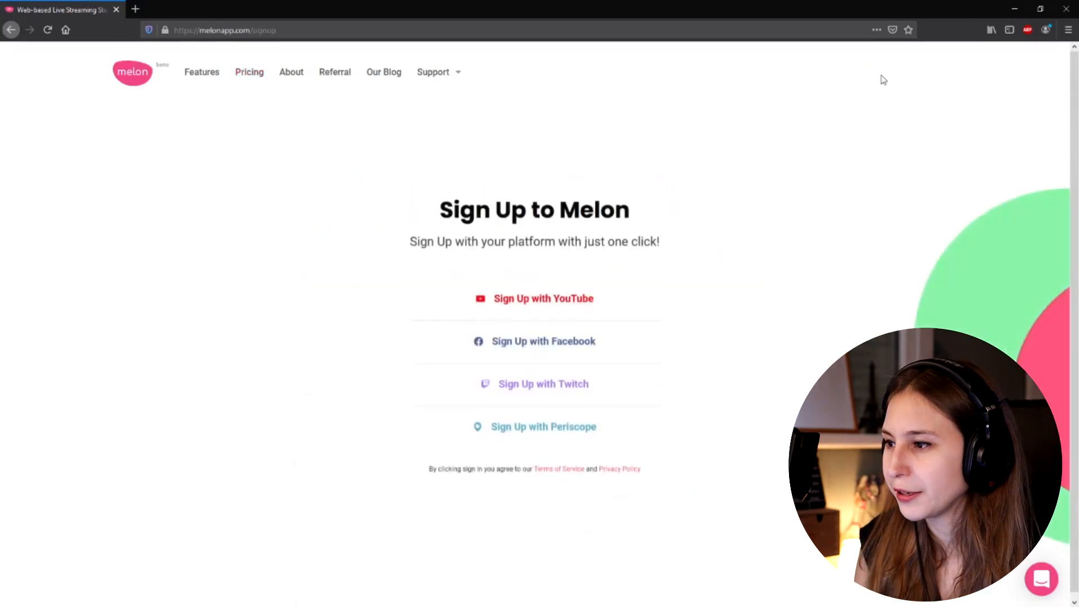
left_click(531, 387)
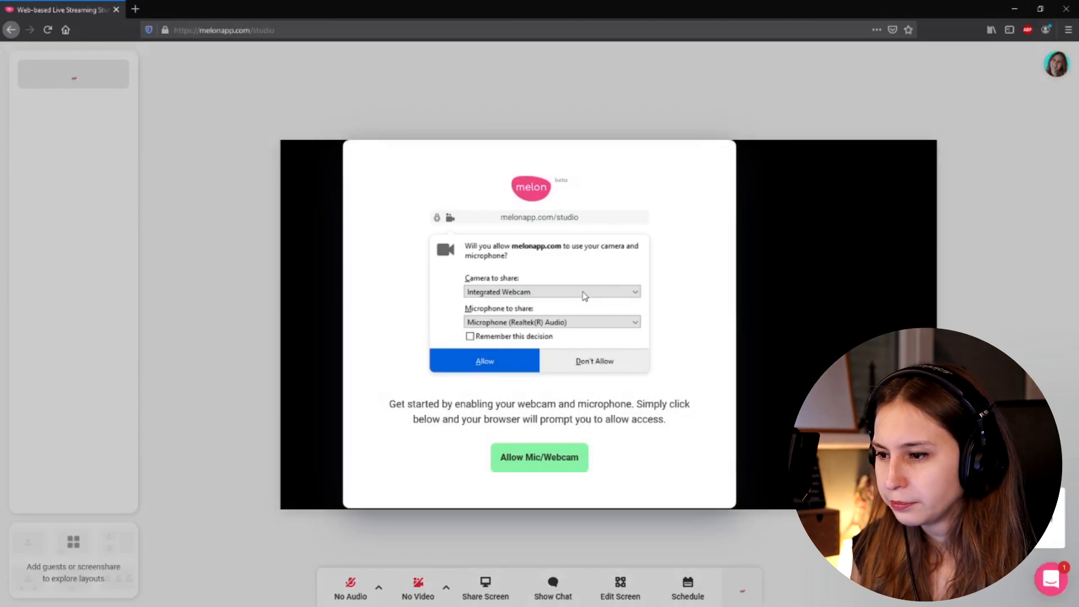
Allow the studio to use the HD Pro Webcam C920 and Elgato Wave:3 microphone, and finish the onboarding
left_click(540, 471)
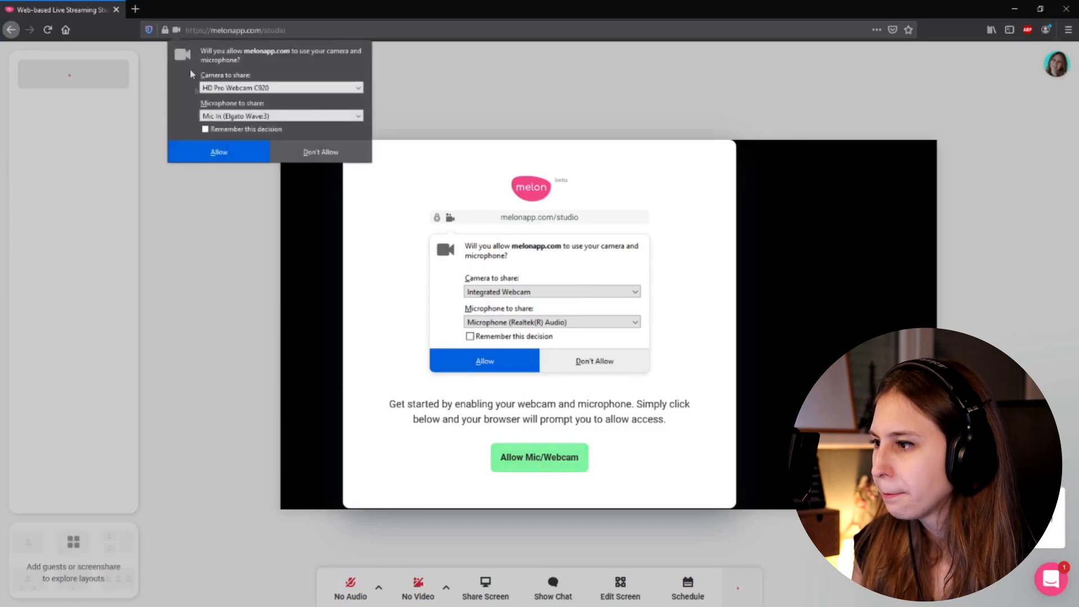
left_click(234, 90)
left_click(240, 100)
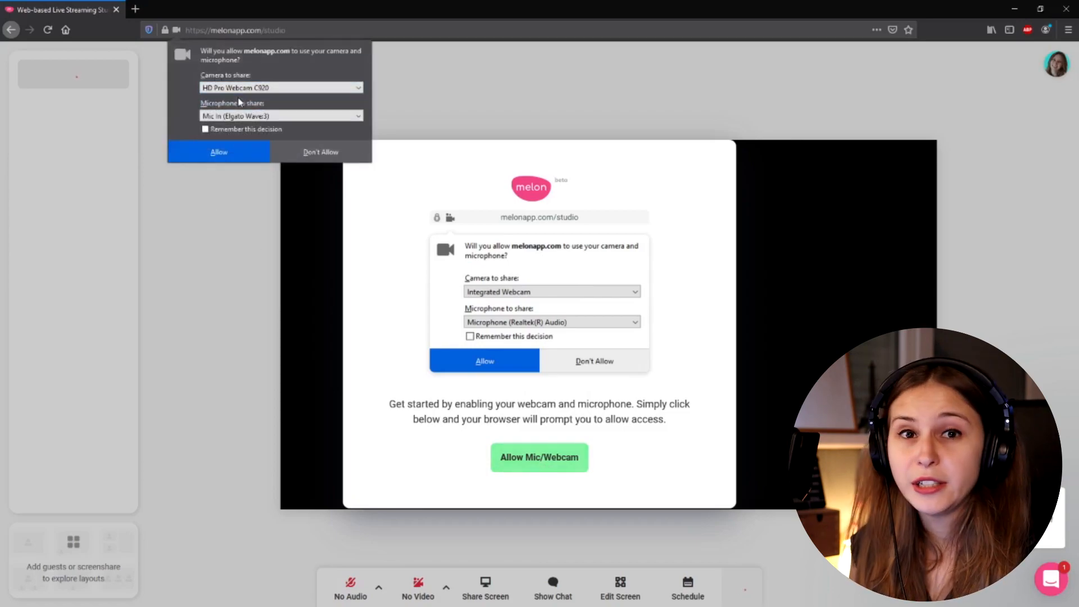
left_click(219, 151)
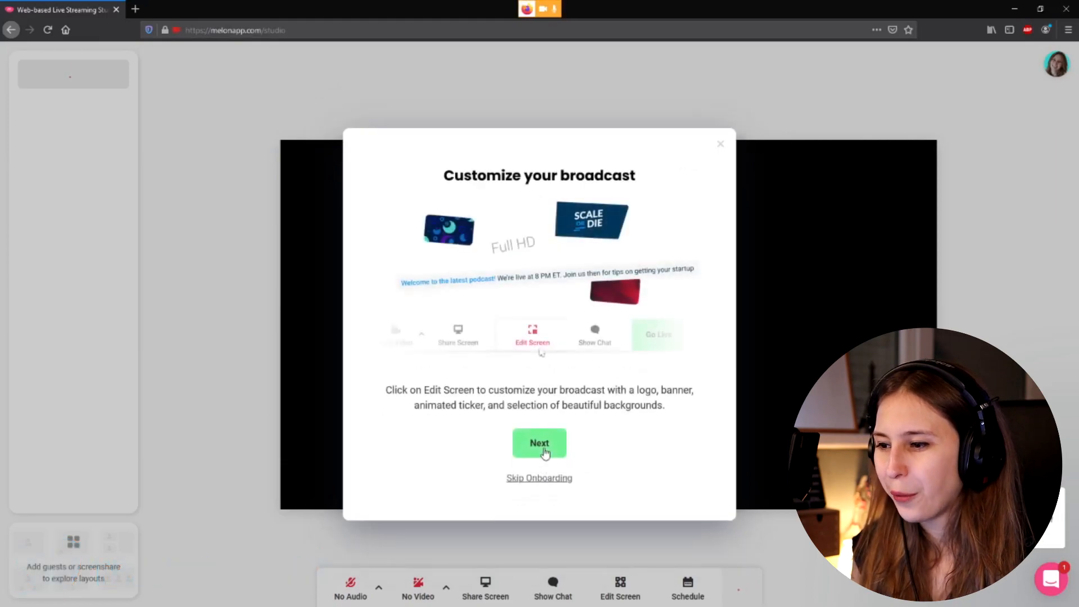
left_click(540, 452)
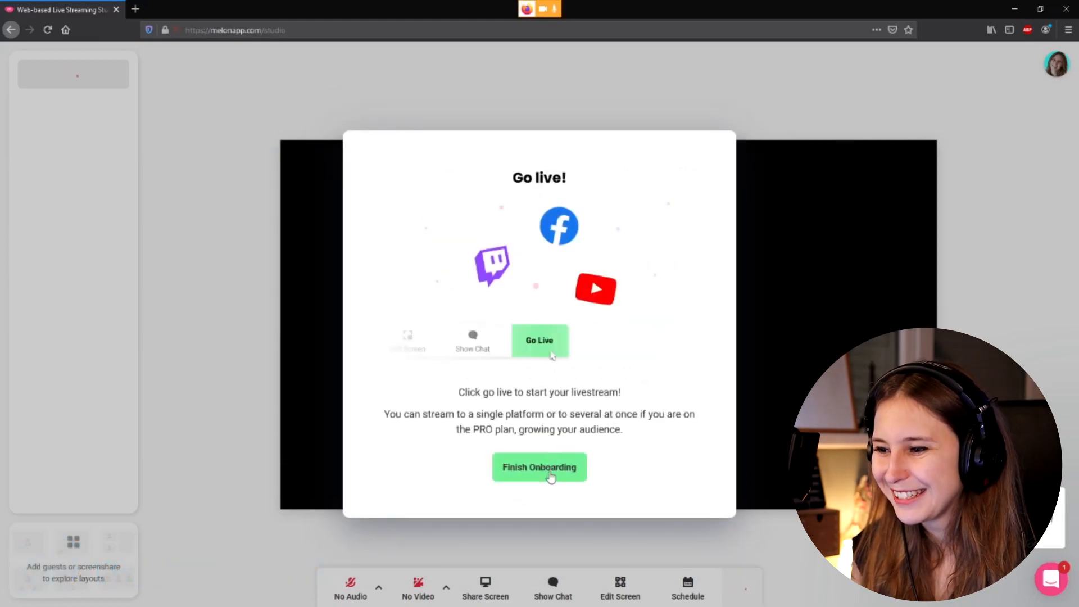
left_click(550, 472)
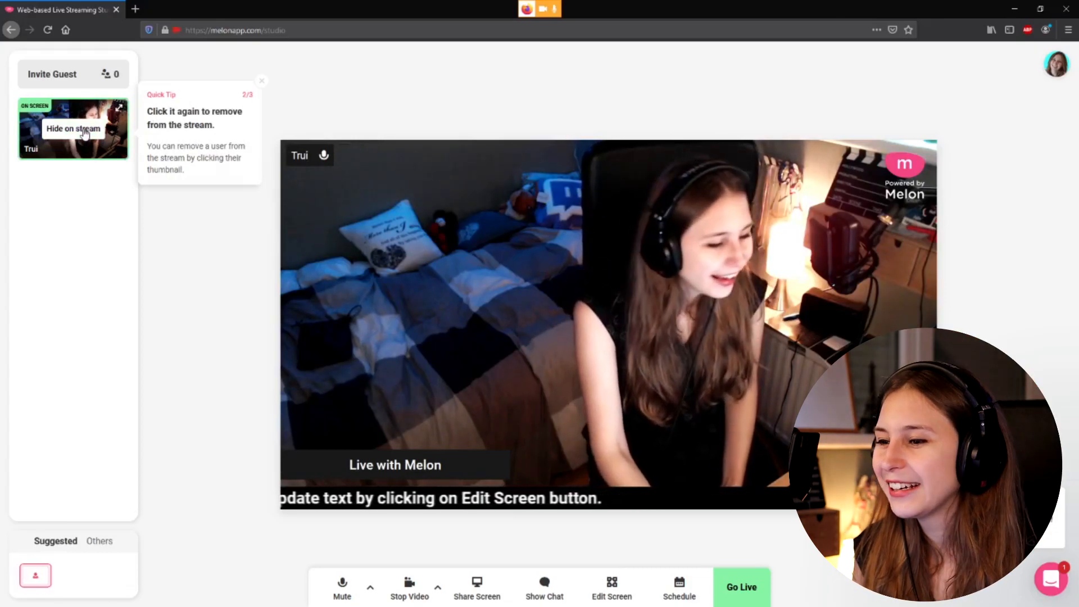
Try hiding and showing the webcam feed on the stream, leaving it on screen
left_click(85, 133)
left_click(85, 134)
left_click(85, 133)
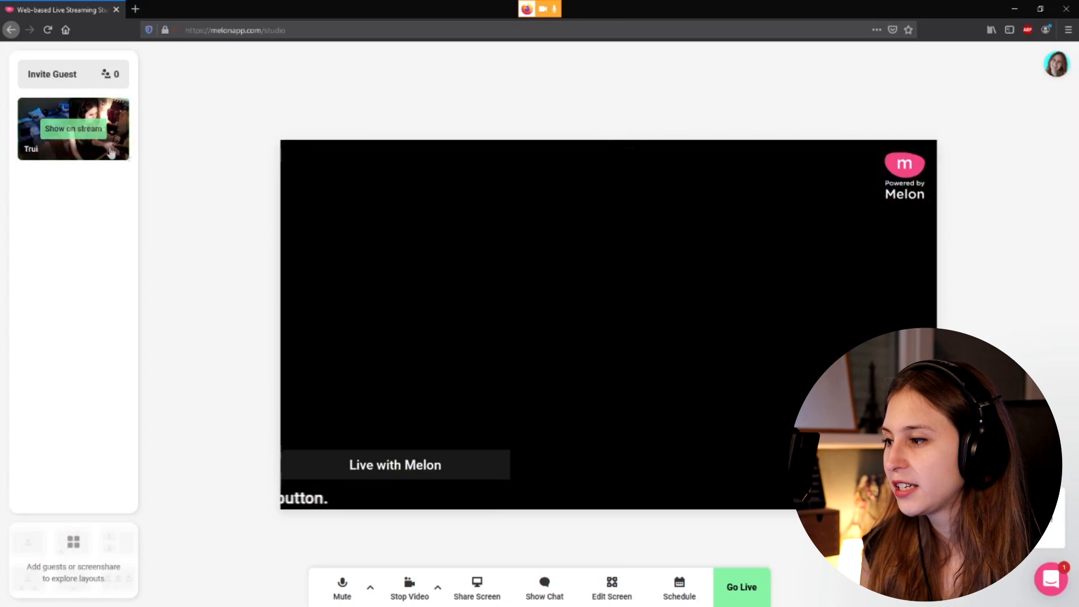
left_click(55, 133)
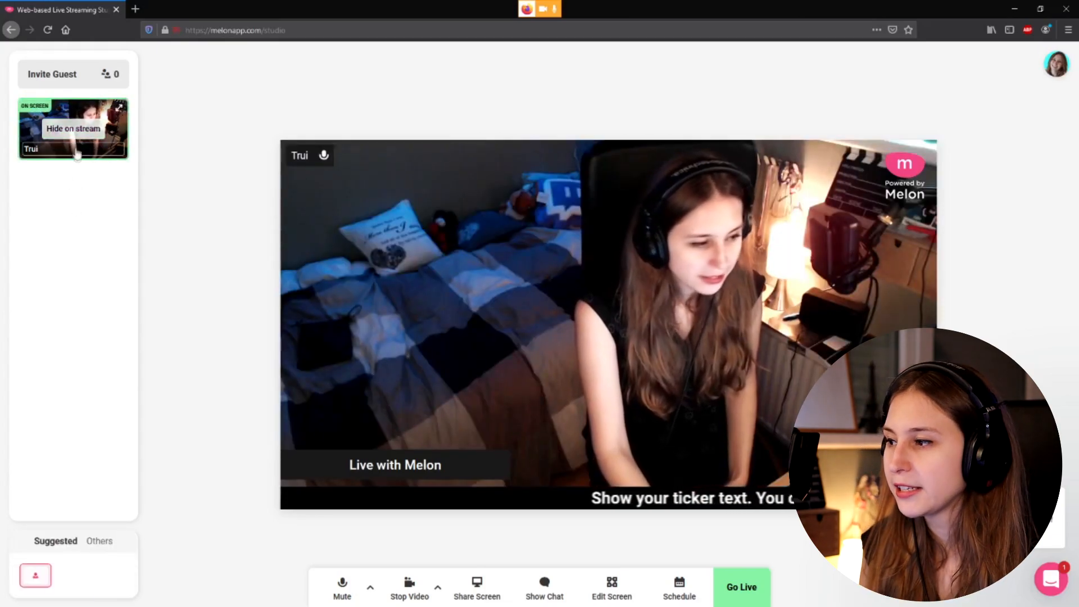
left_click(81, 129)
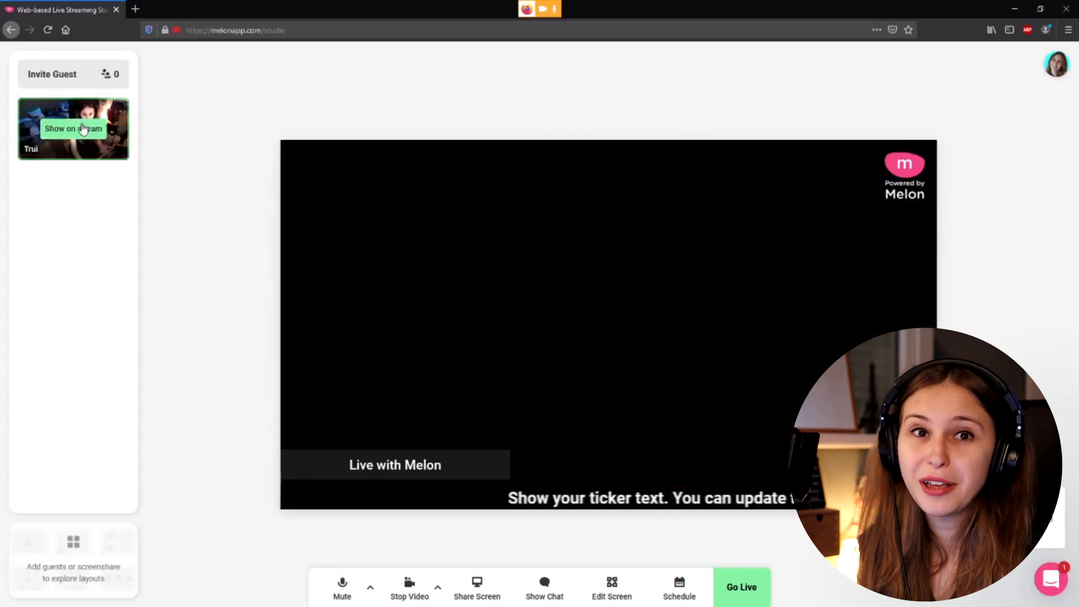
left_click(84, 74)
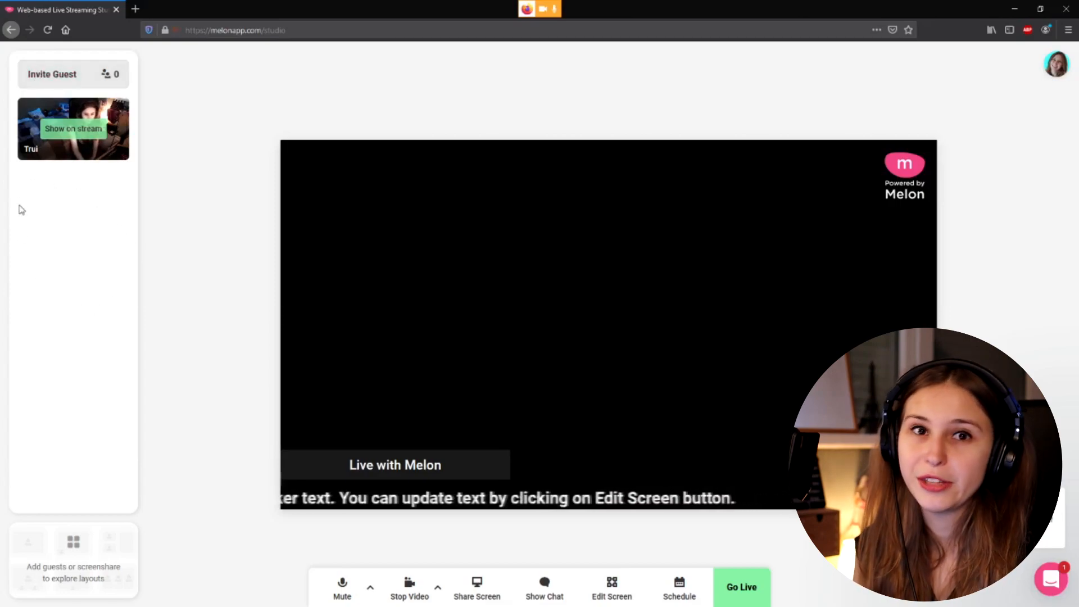
left_click(1051, 578)
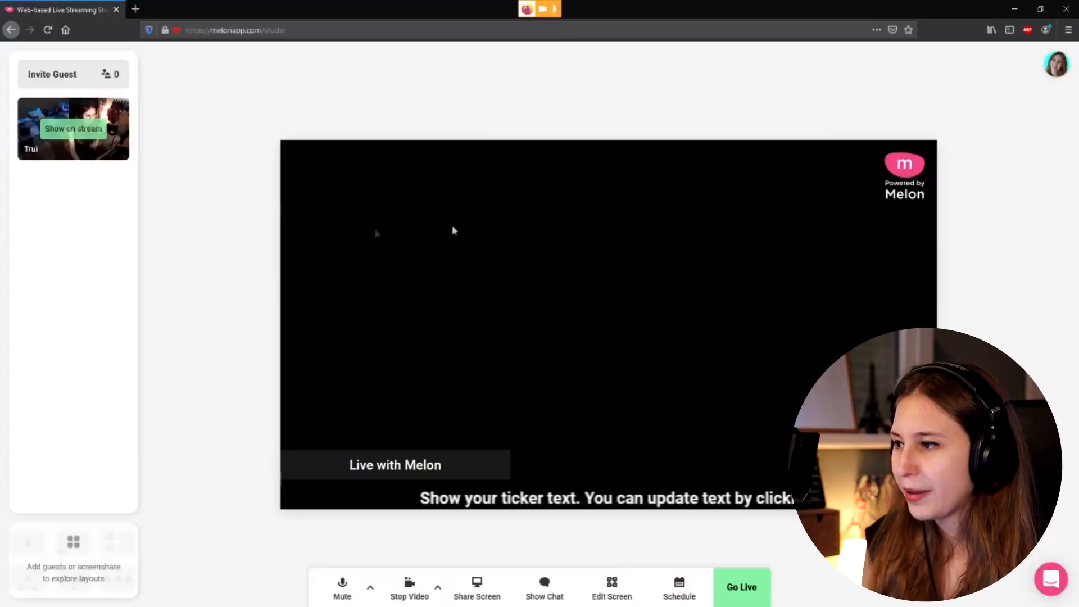
left_click(73, 128)
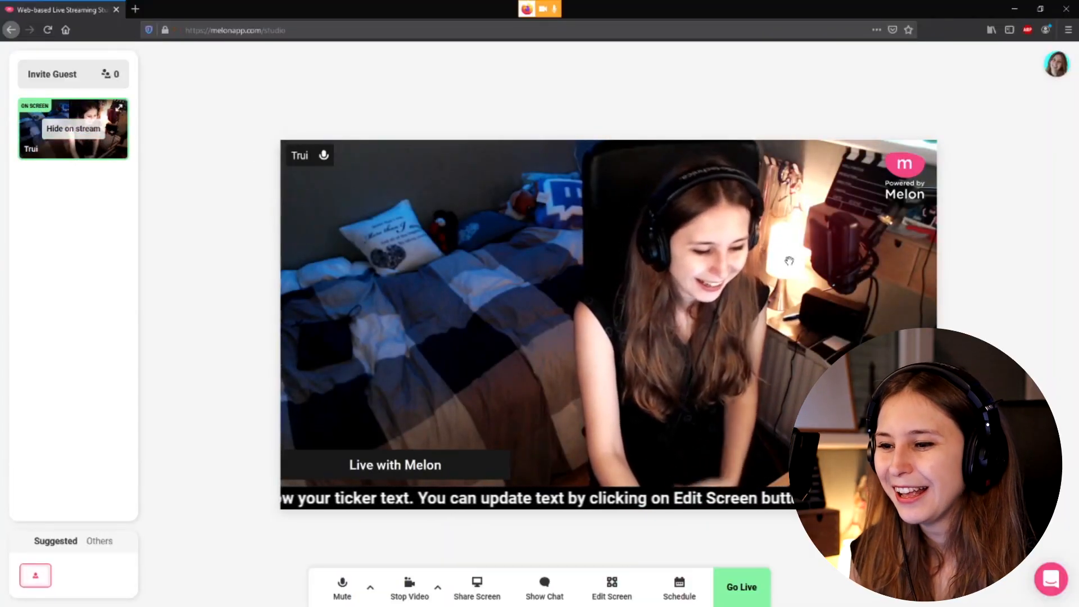
Test muting the microphone and stopping the video, turning both back on with the webcam shown on stream
left_click(342, 585)
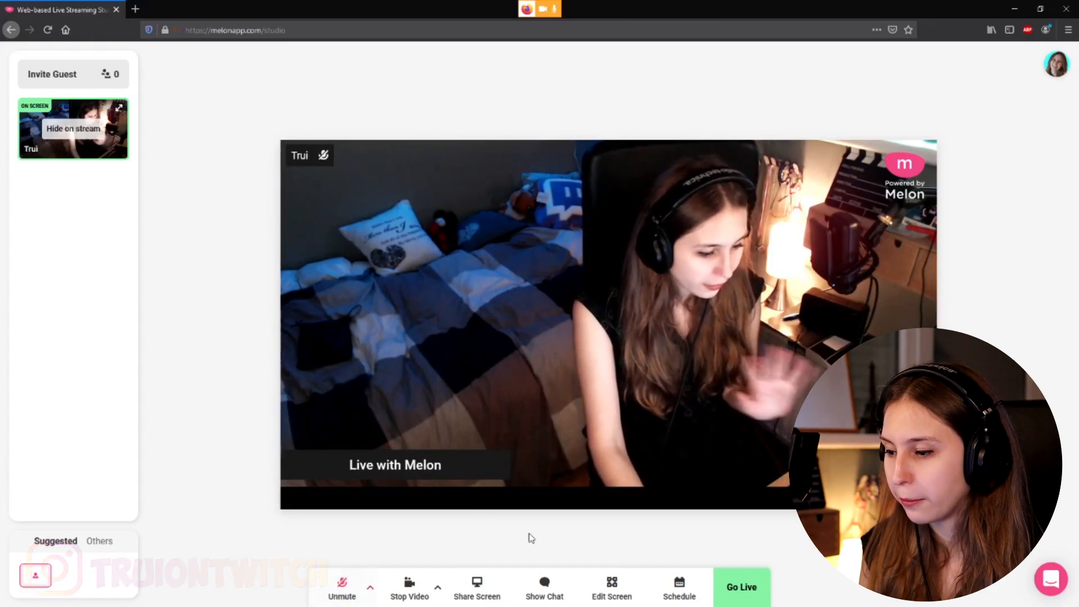
left_click(343, 587)
left_click(414, 587)
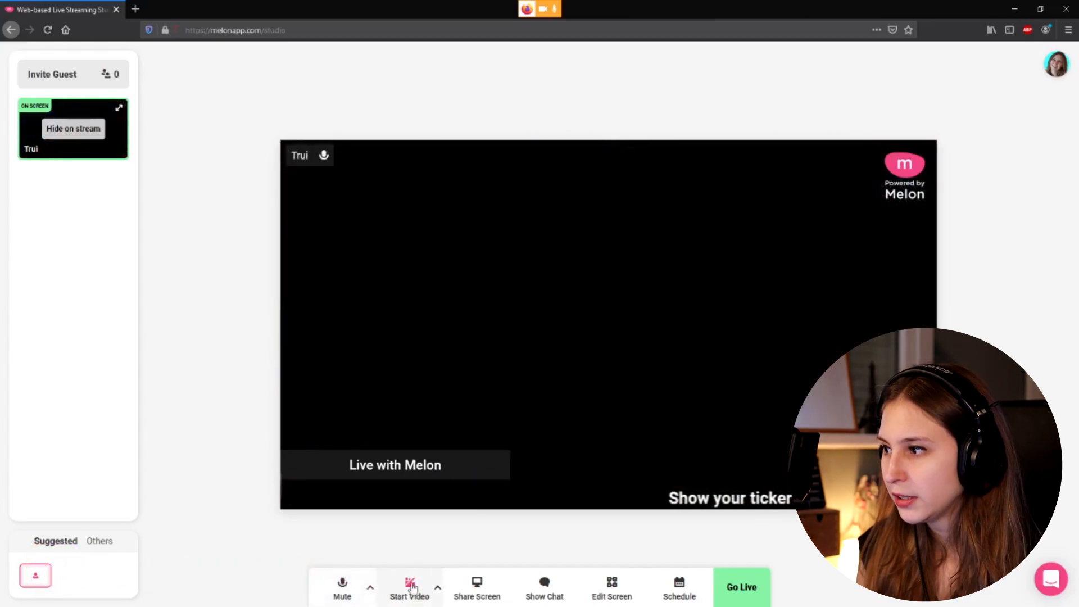
left_click(412, 587)
left_click(70, 130)
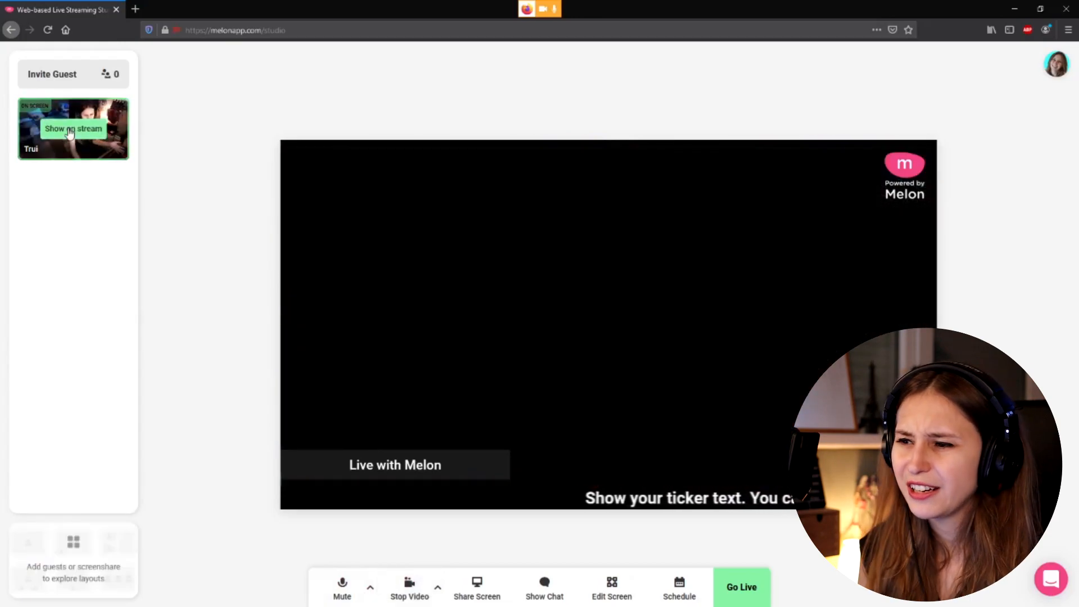
left_click(70, 130)
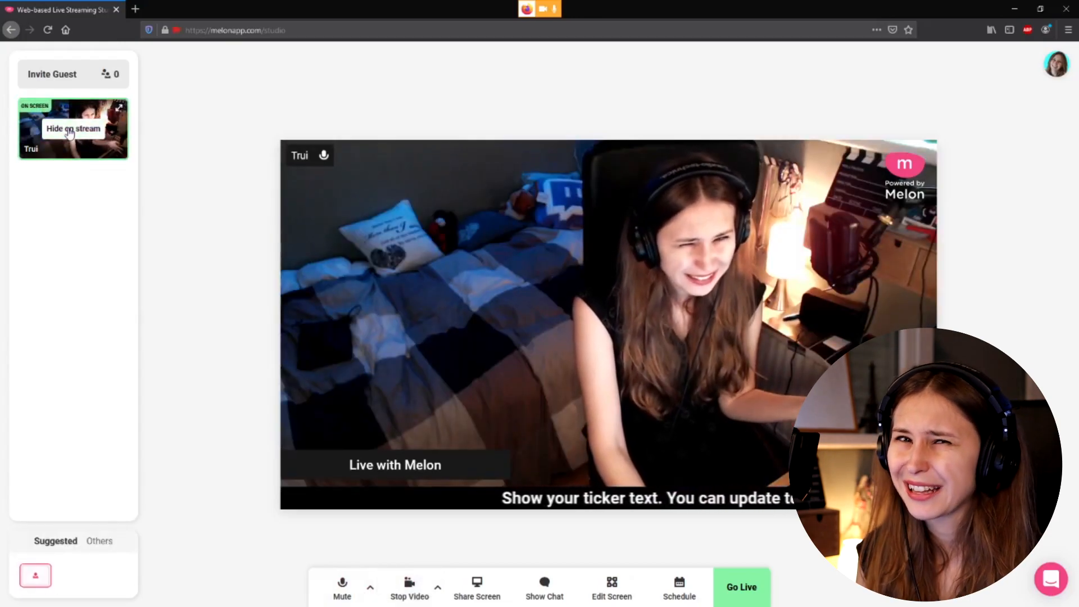
Share the computer screen and show it on the stream alongside the webcam
left_click(477, 585)
left_click(261, 228)
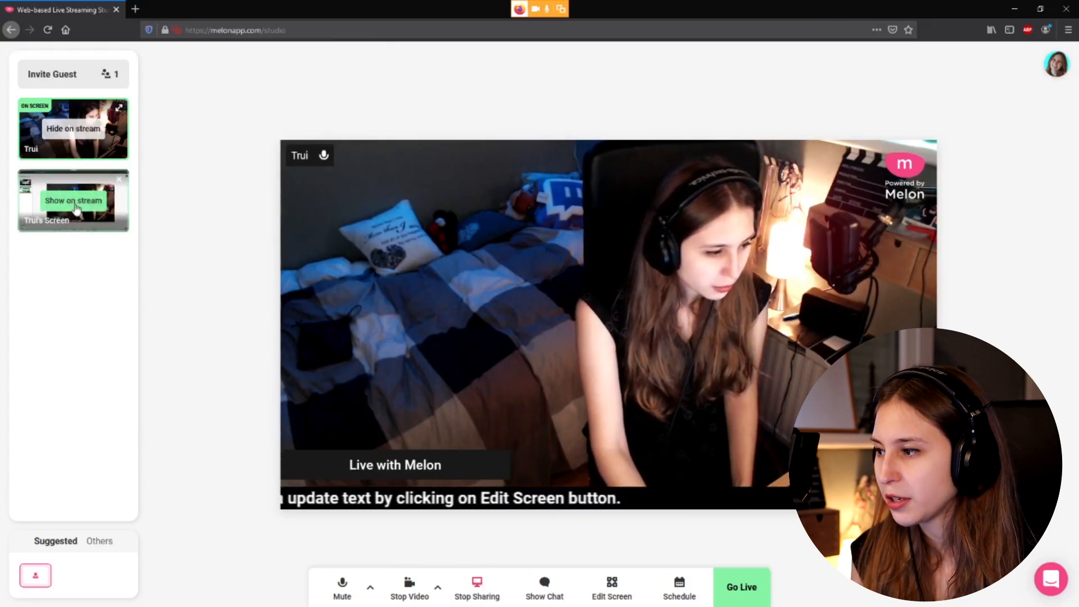
left_click(75, 202)
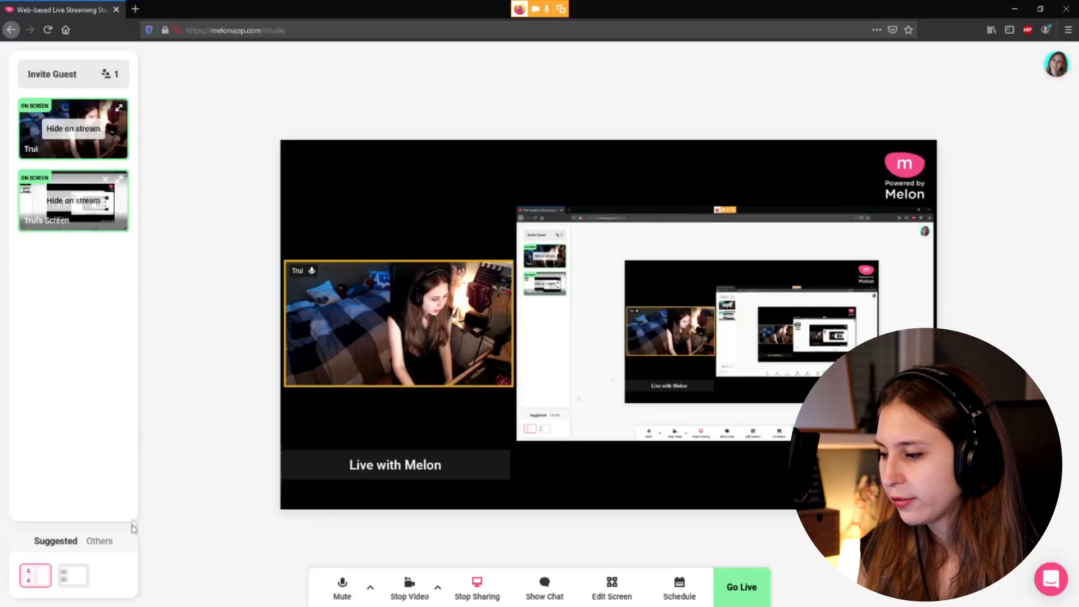
Try the suggested layout with a larger shared screen, browse the other layouts, and return to the first suggested layout
left_click(73, 574)
left_click(99, 541)
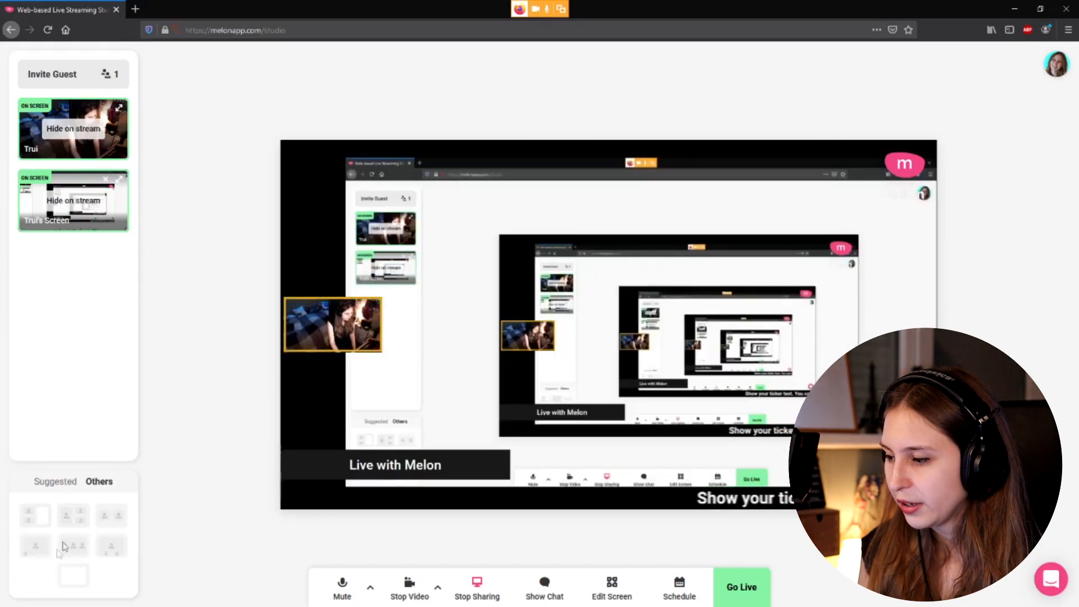
left_click(48, 481)
left_click(40, 577)
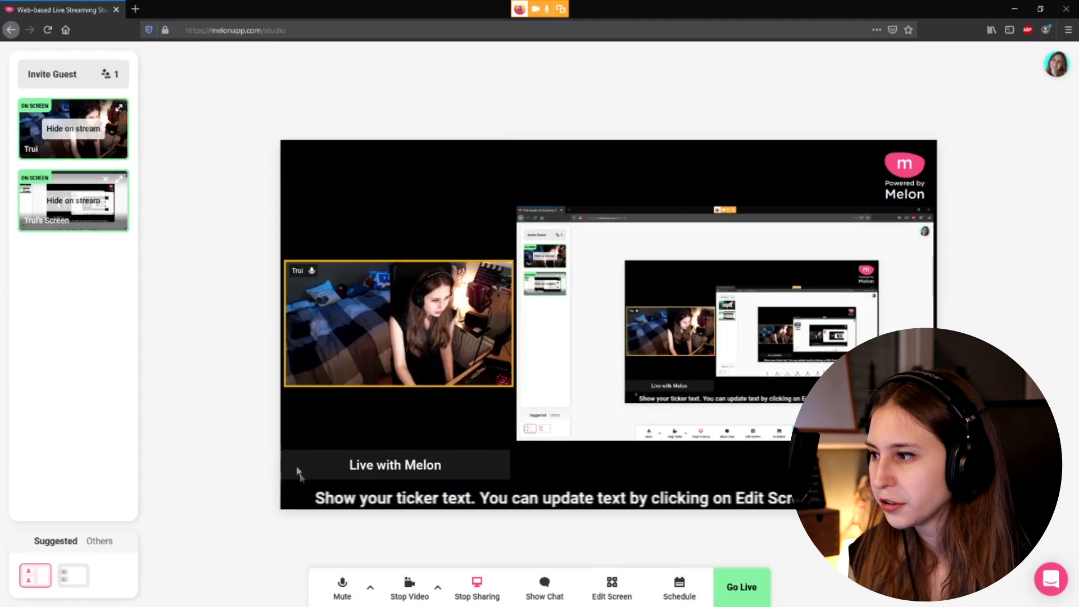
Switch the stream between the webcam and the shared screen, leaving only the webcam on stream
left_click(65, 203)
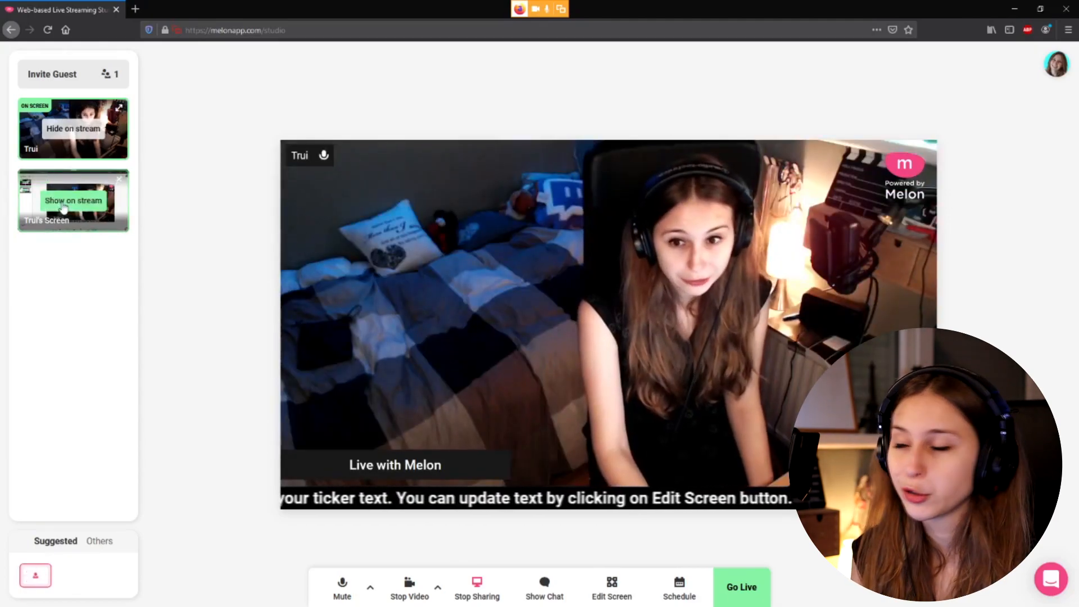
left_click(65, 202)
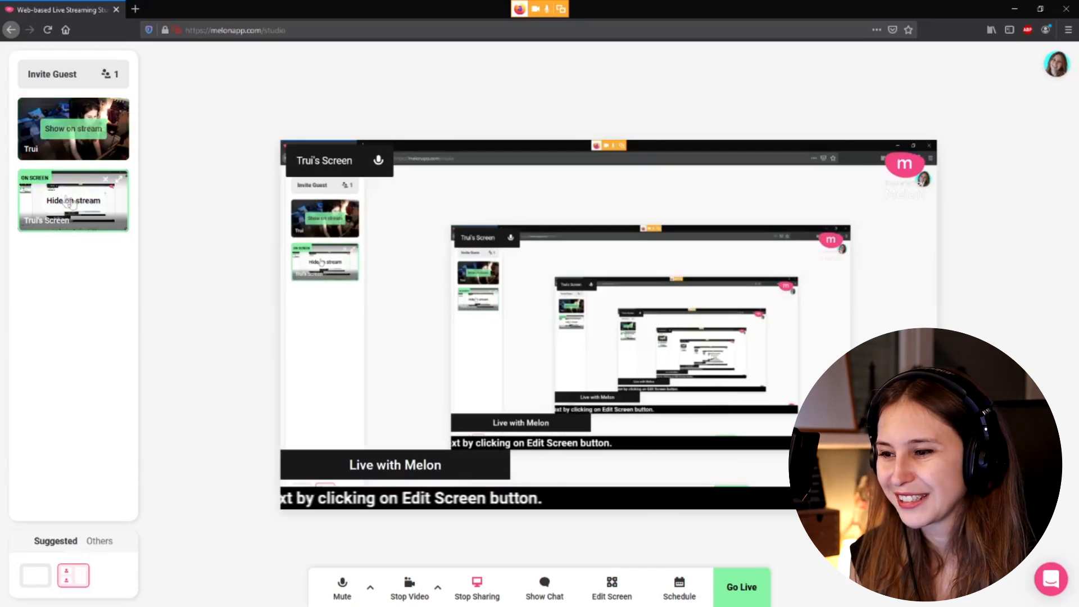
left_click(98, 188)
View the stream chat, and turn off the logo, banner and ticker in the screen settings
left_click(544, 587)
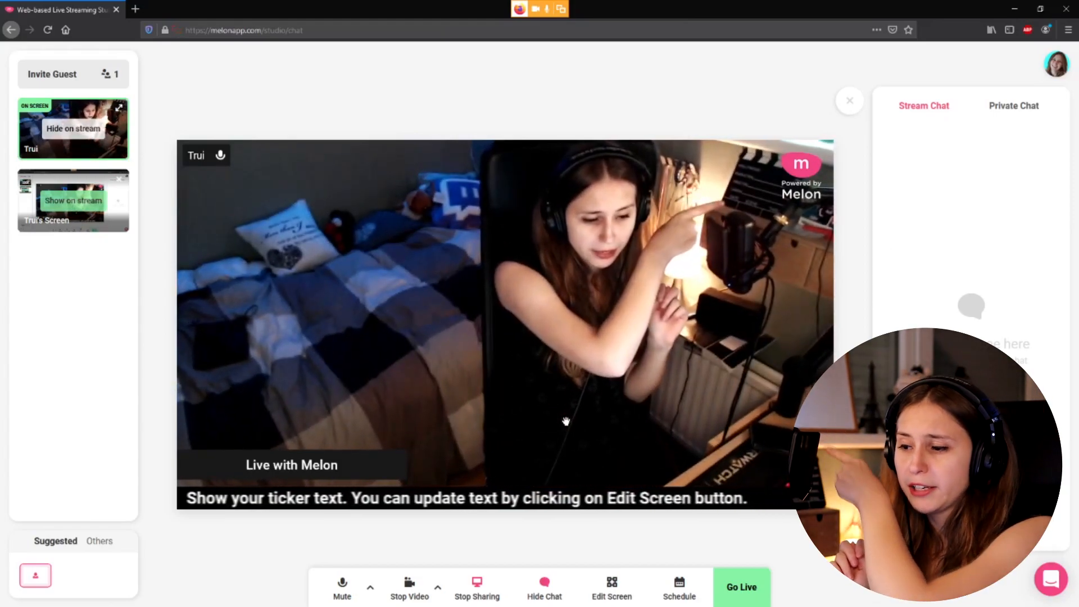
left_click(612, 587)
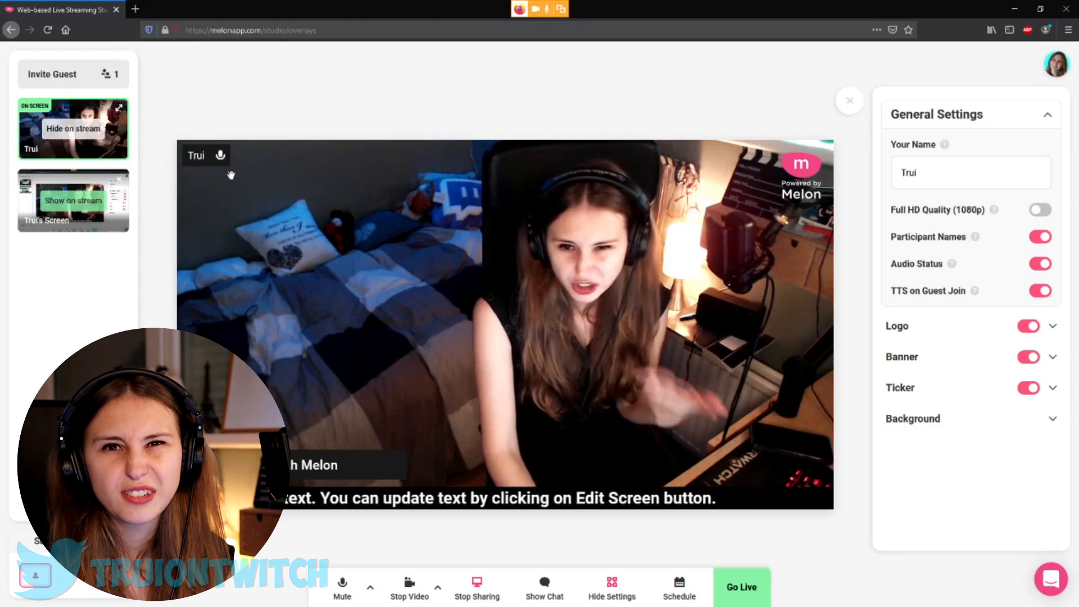
left_click(1033, 326)
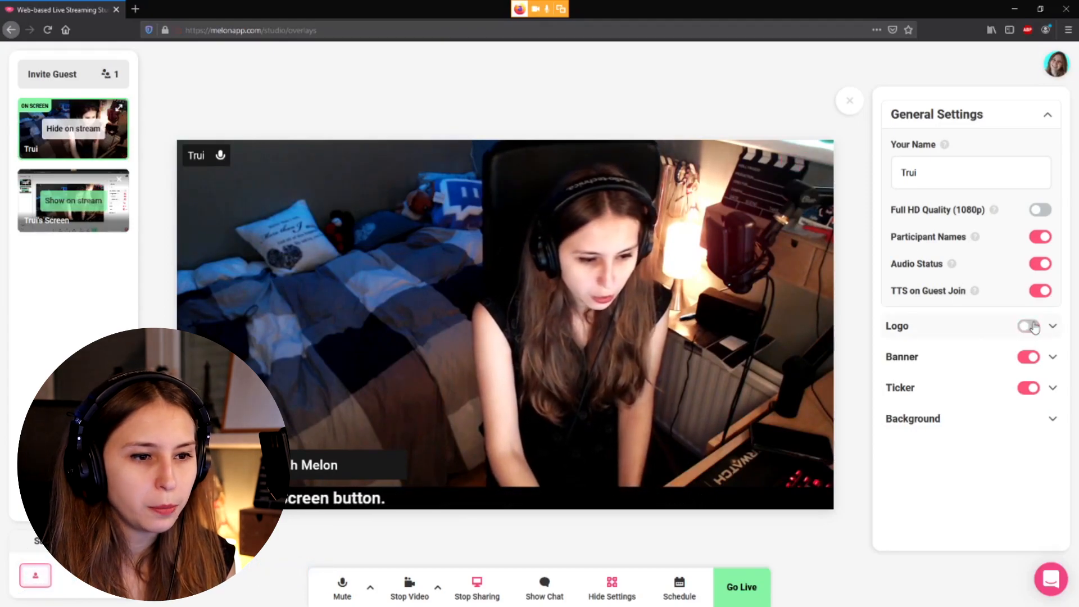
left_click(1034, 358)
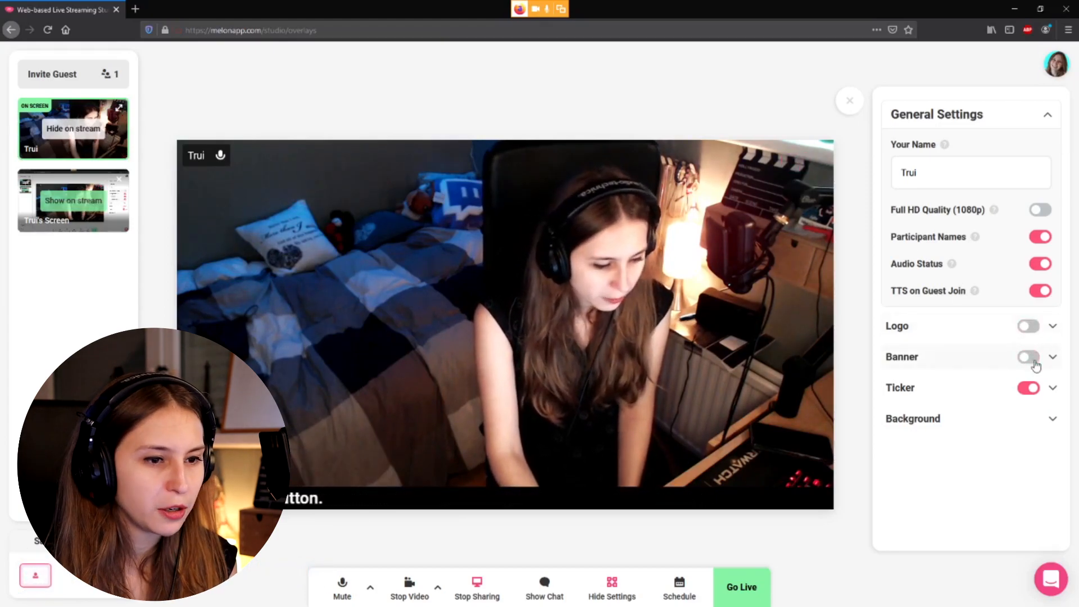
left_click(1031, 389)
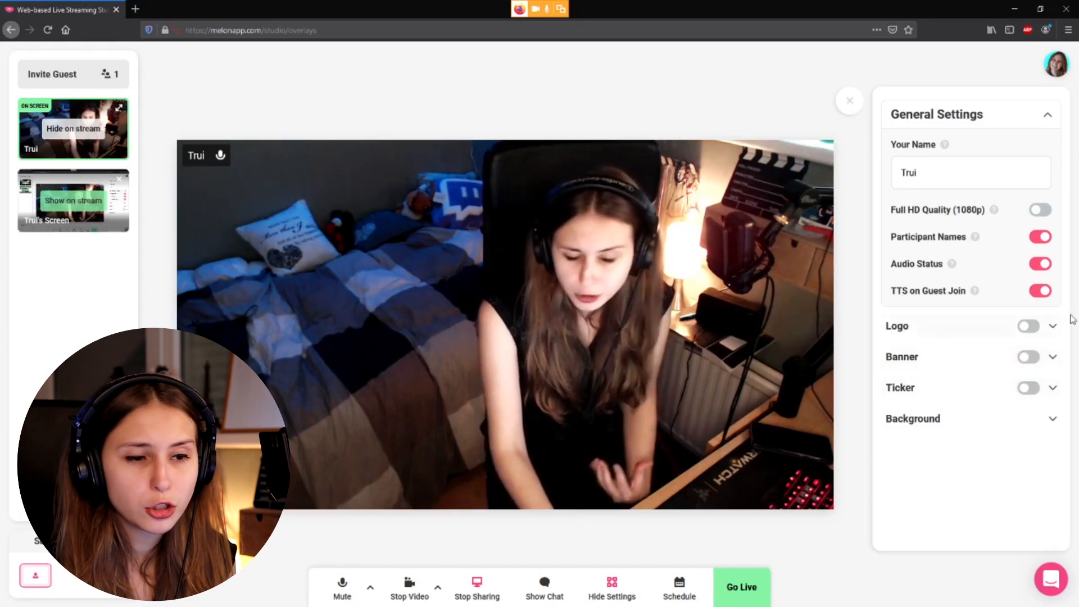
Turn the logo back on and replace its image with trui.png
left_click(1053, 326)
left_click(1021, 161)
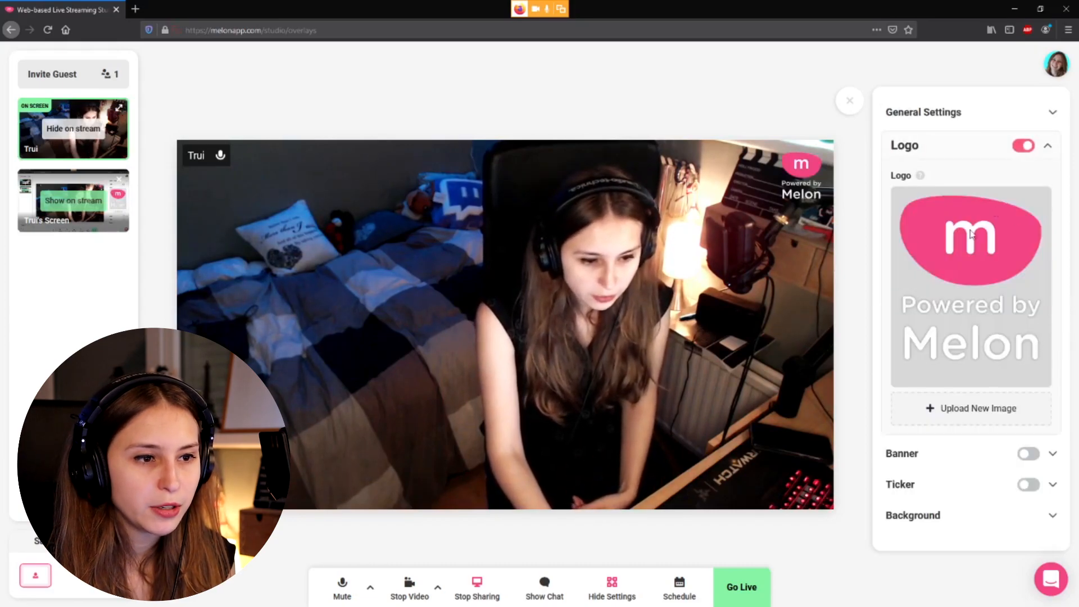
left_click(920, 362)
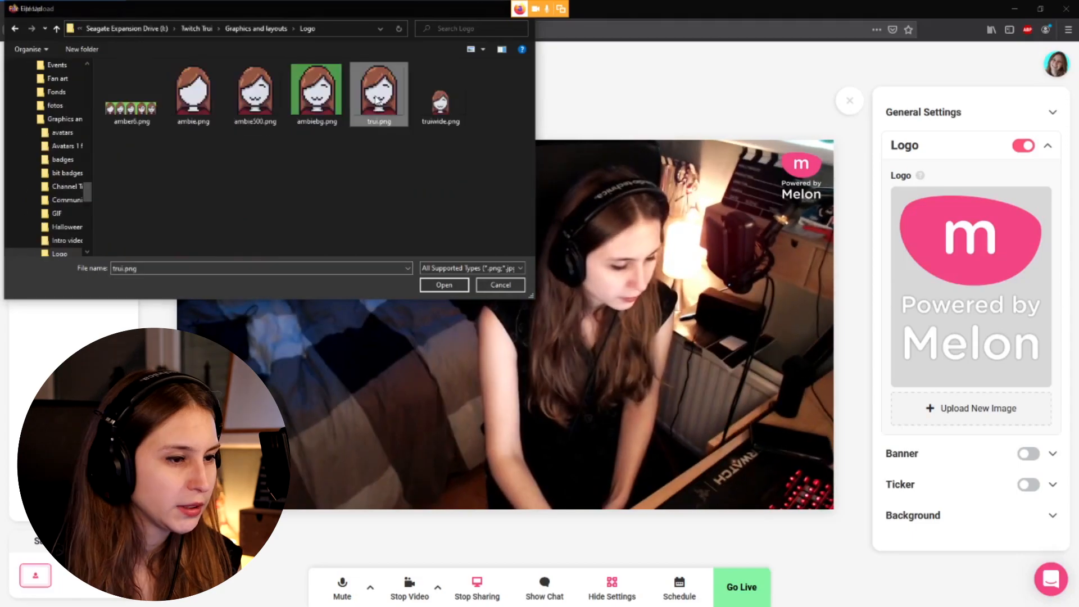
double_click(375, 96)
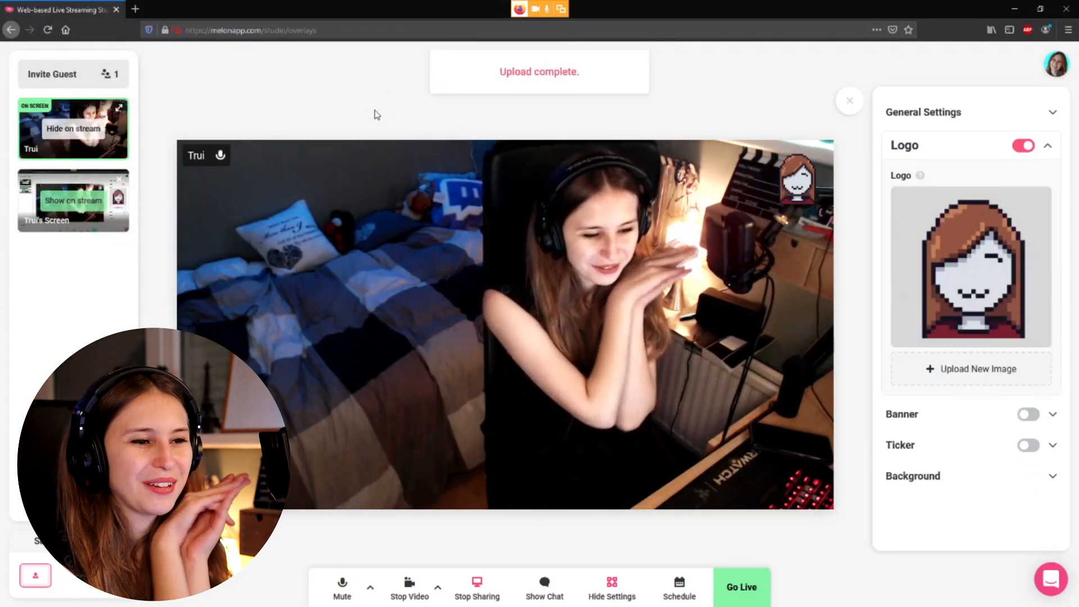
Turn on the banner and replace its text with "Stream Smarter Not Harder"
left_click(1029, 414)
left_click_drag(981, 242, 854, 243)
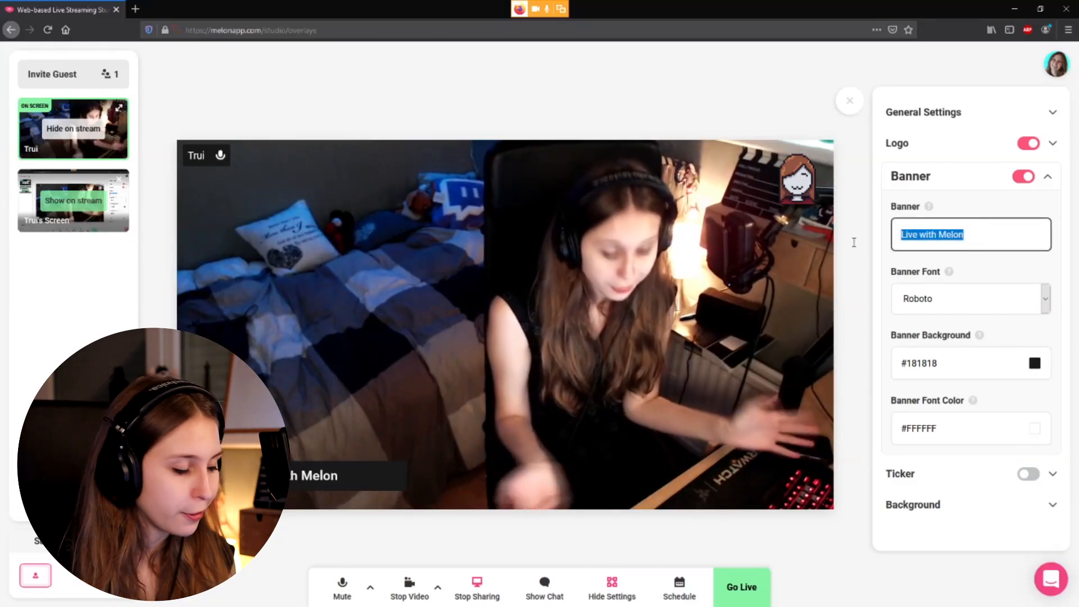
type("Stream Smarte")
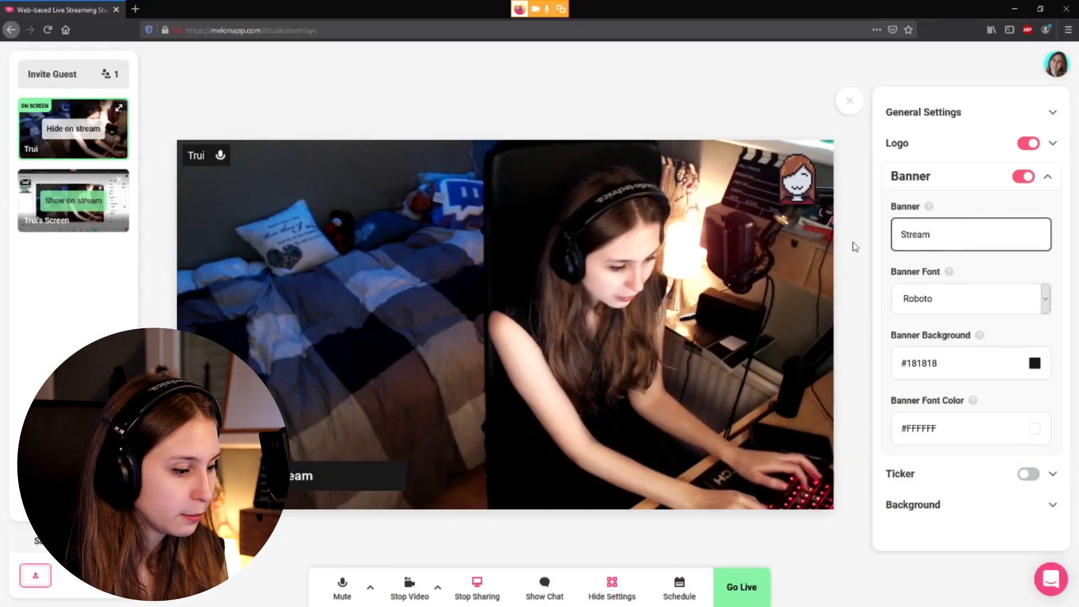
type("r")
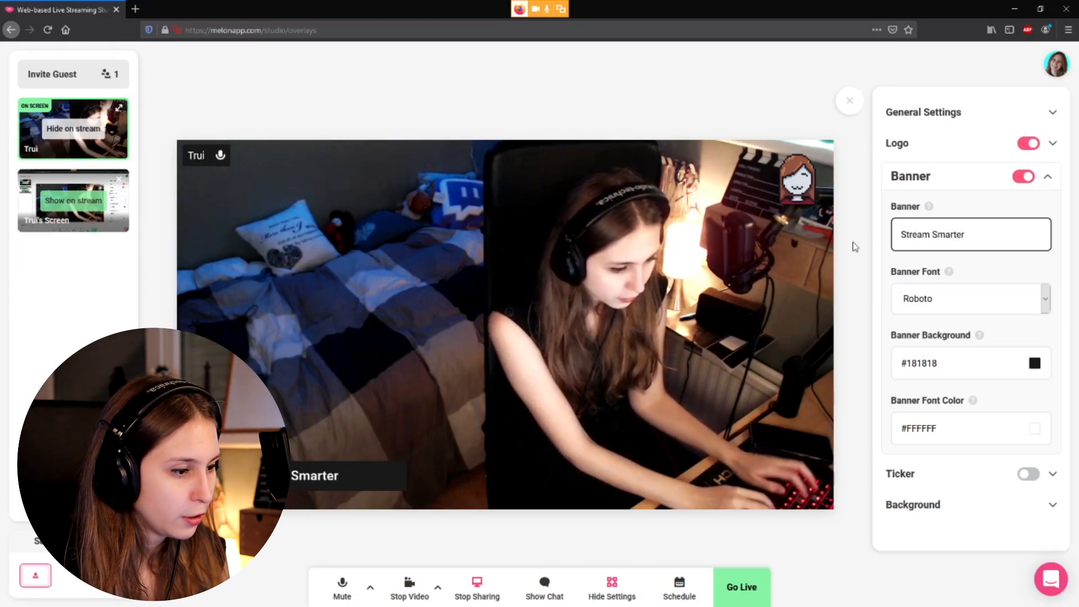
type(" Not Harder")
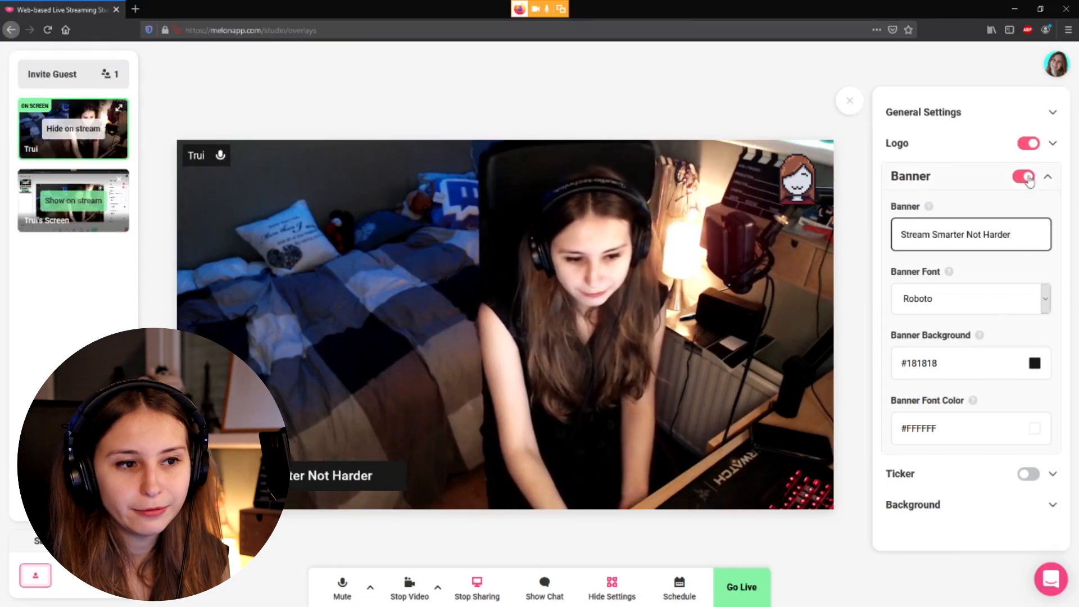
left_click(1023, 176)
left_click(1023, 176)
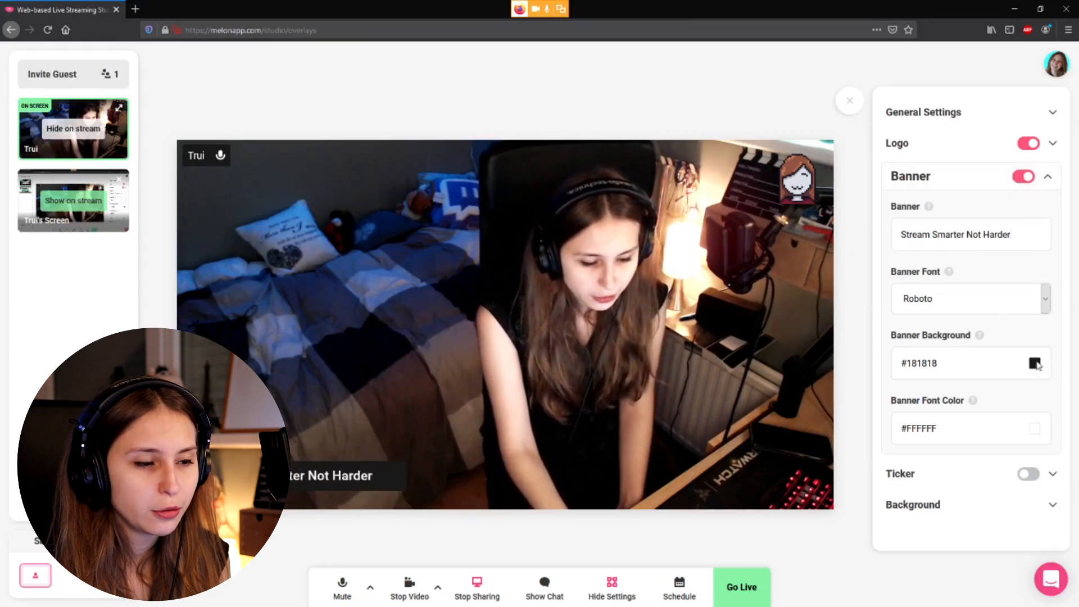
Change the banner background colour to red, #D63737
left_click(1035, 364)
left_click_drag(945, 422, 975, 397)
mouse_move(940, 363)
left_mouse_down()
mouse_move(906, 363)
mouse_move(918, 363)
left_mouse_up()
left_click(927, 363)
left_click_drag(978, 400, 1007, 397)
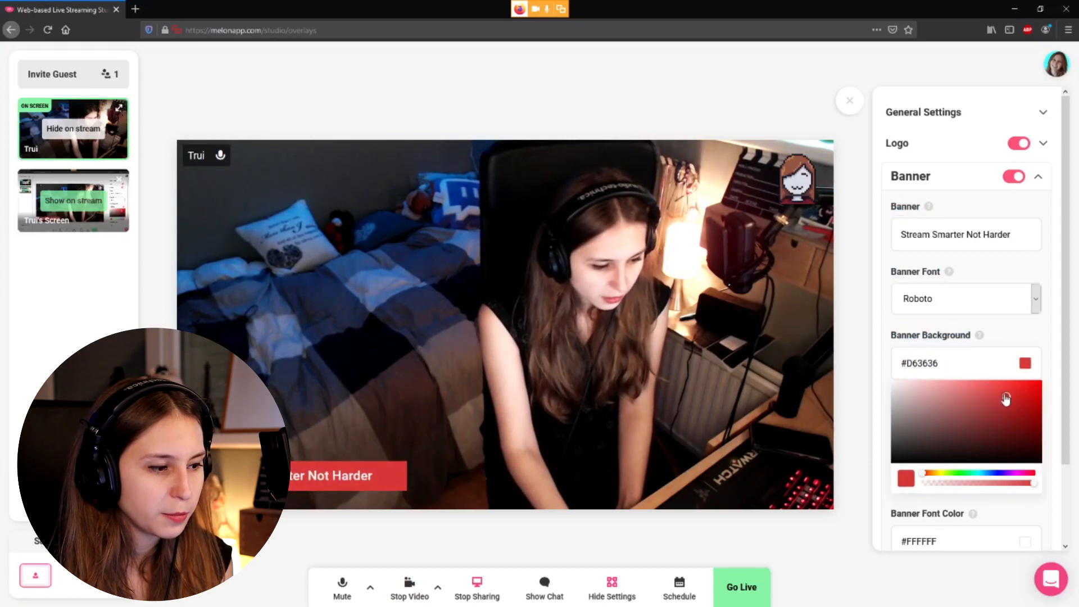
left_click(944, 428)
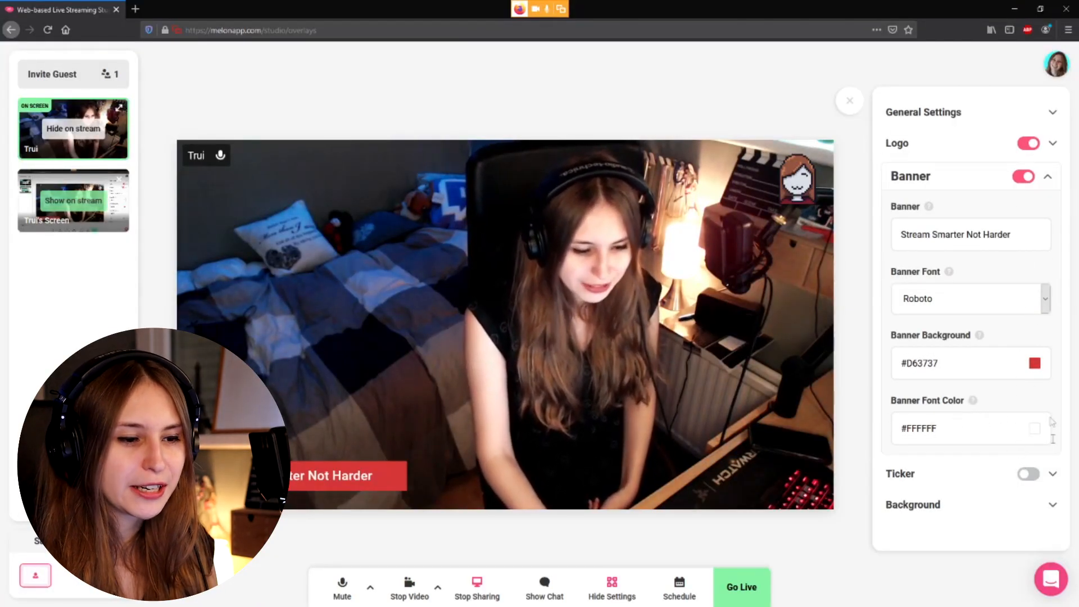
Turn on the ticker and replace its text with "Don't Forget to vote on" followed by the streamer's name and an exclamation mark
left_click(1029, 473)
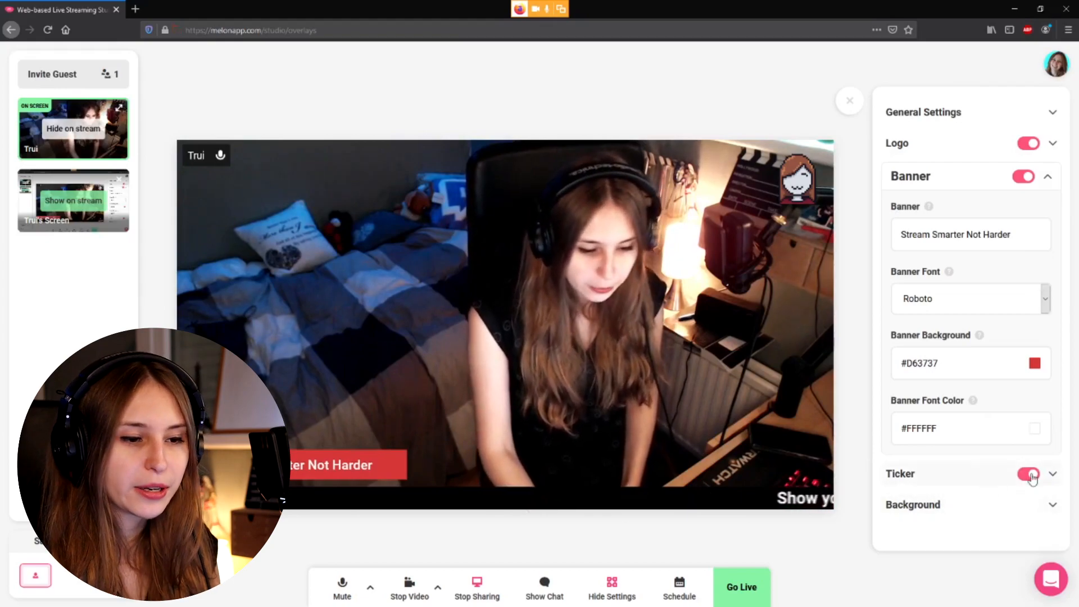
left_click(1051, 474)
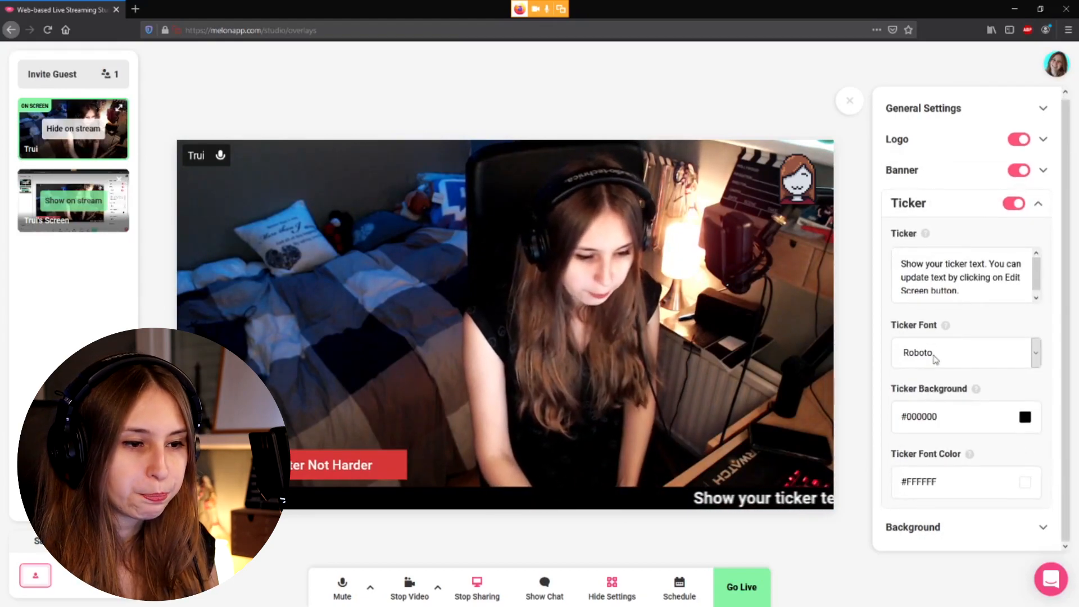
left_click_drag(959, 294, 884, 268)
type("Don't Forget to ")
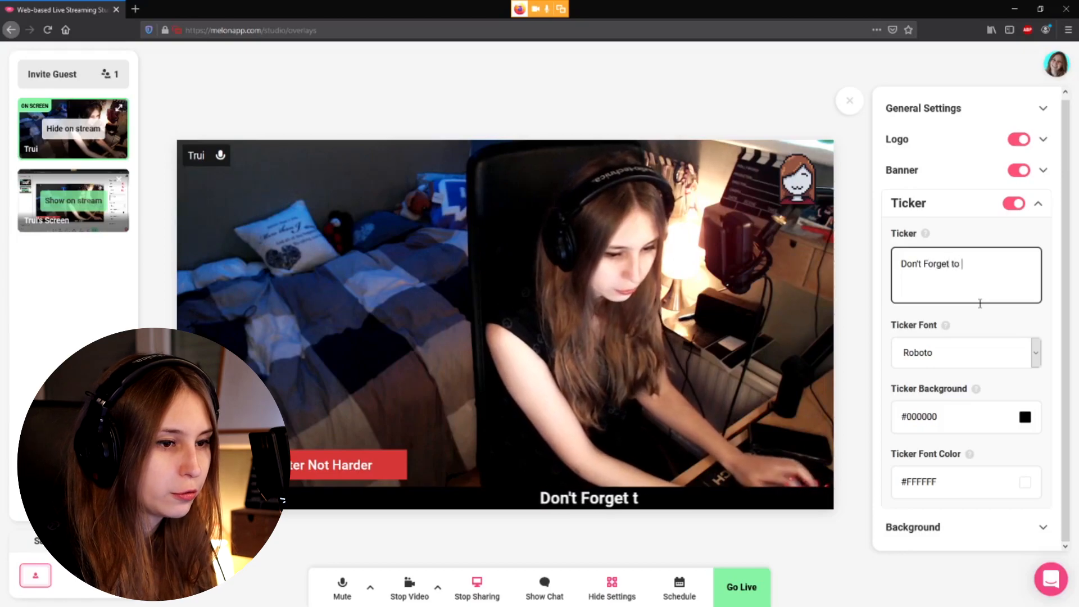
type("vote on Tr")
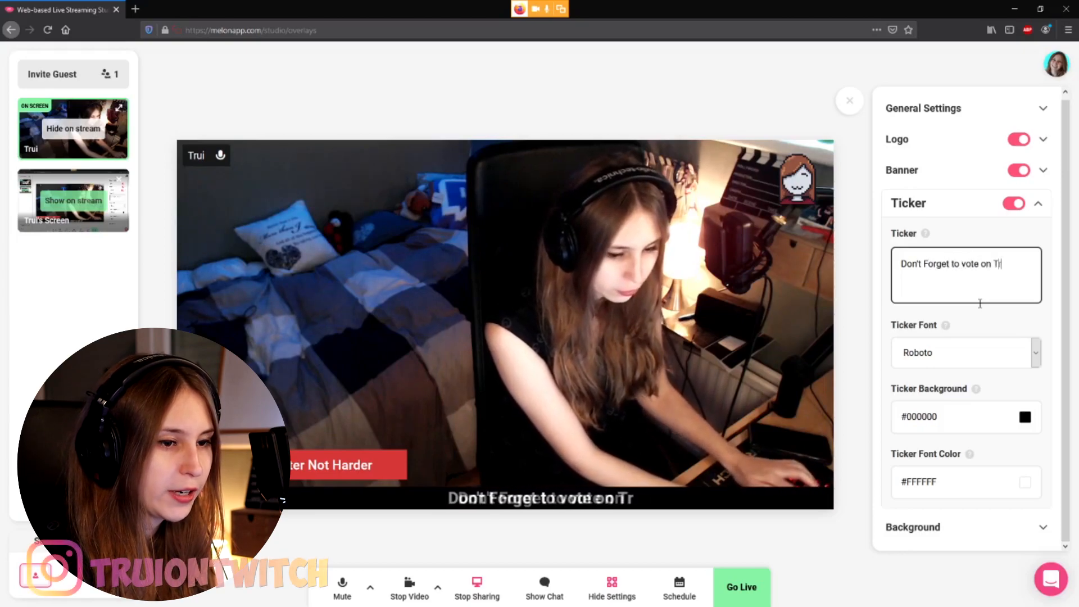
type("ui!")
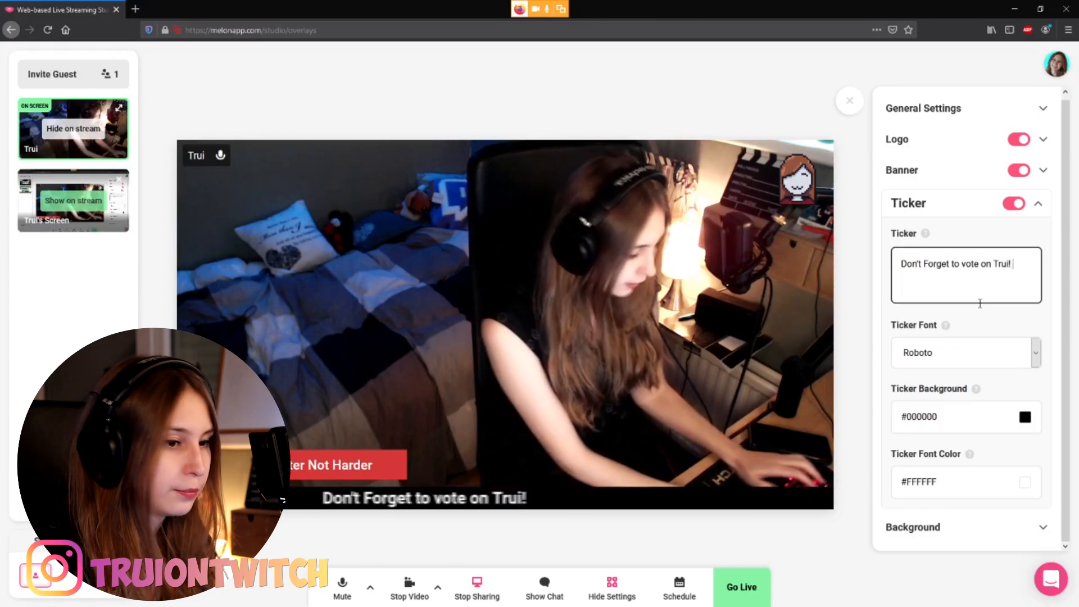
Extend the ticker text with "- Questions are welcome in chat - don't forget to follow -"
type(" - Q")
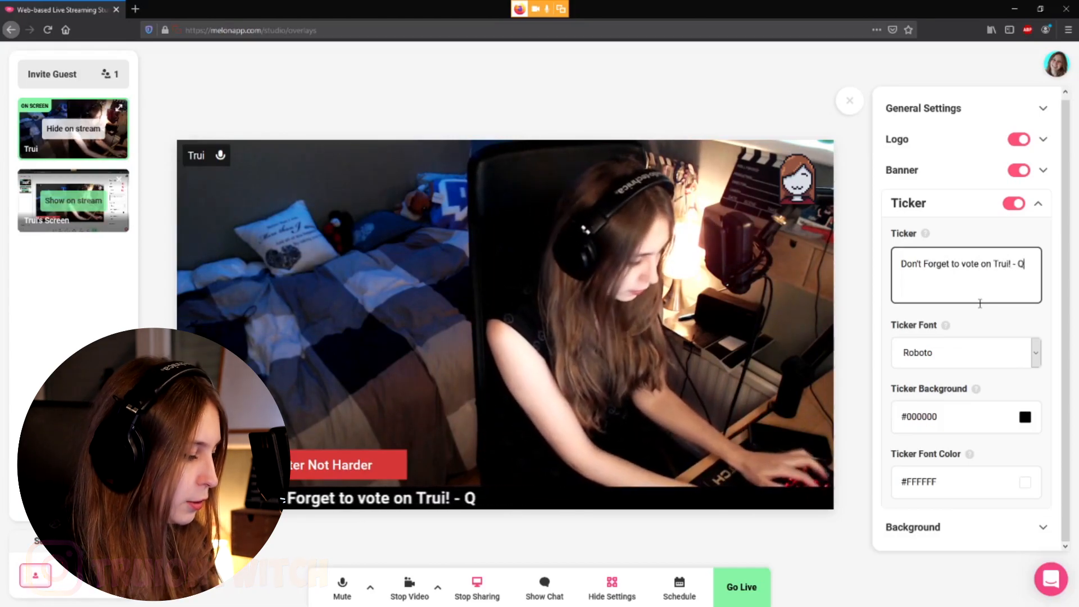
type("uestions ")
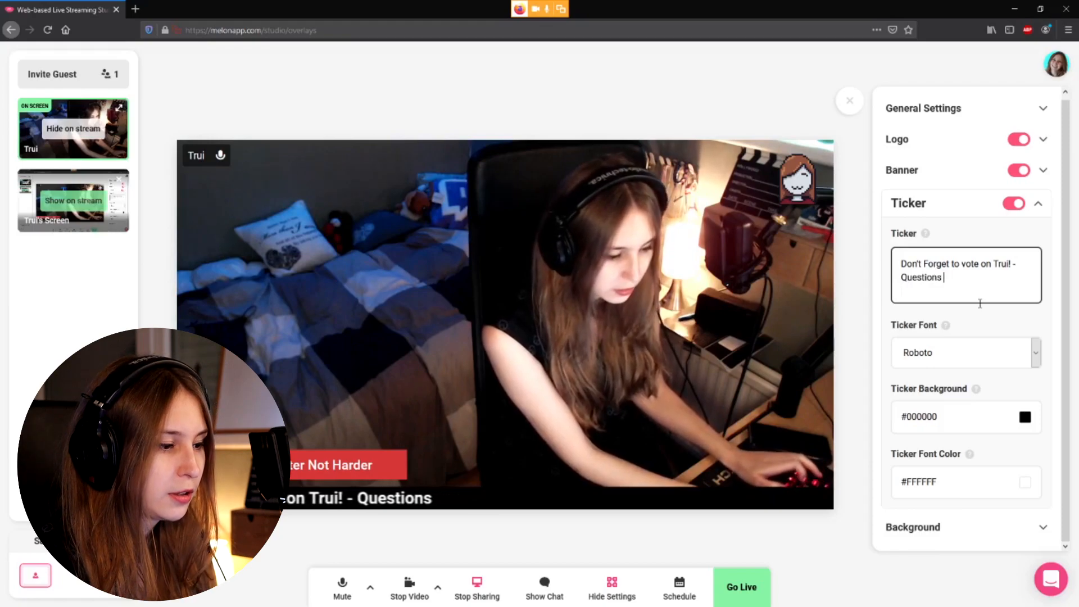
type("are welcome in")
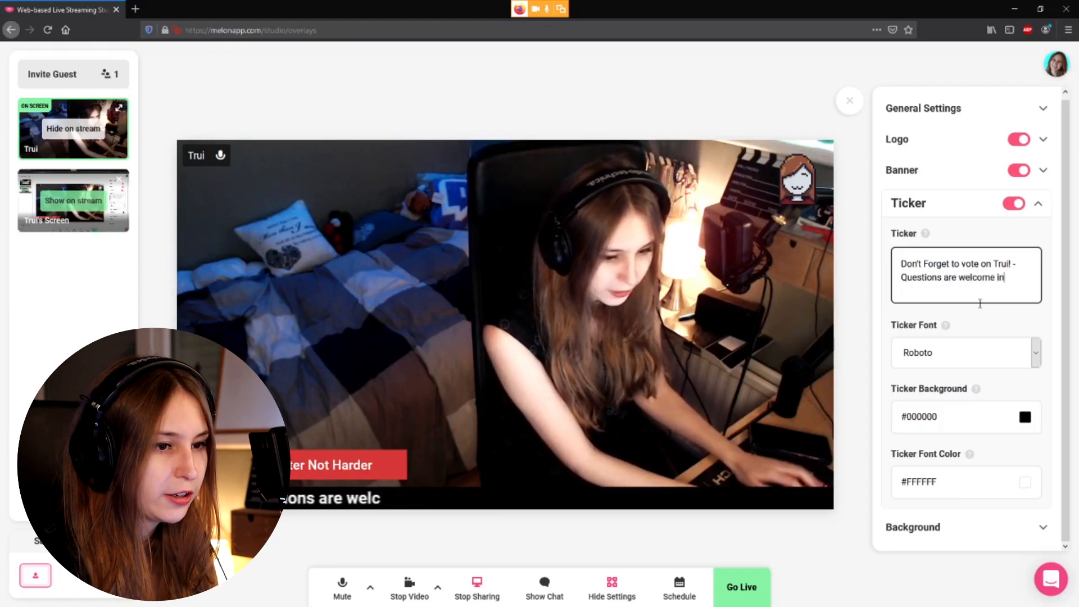
type(" cha")
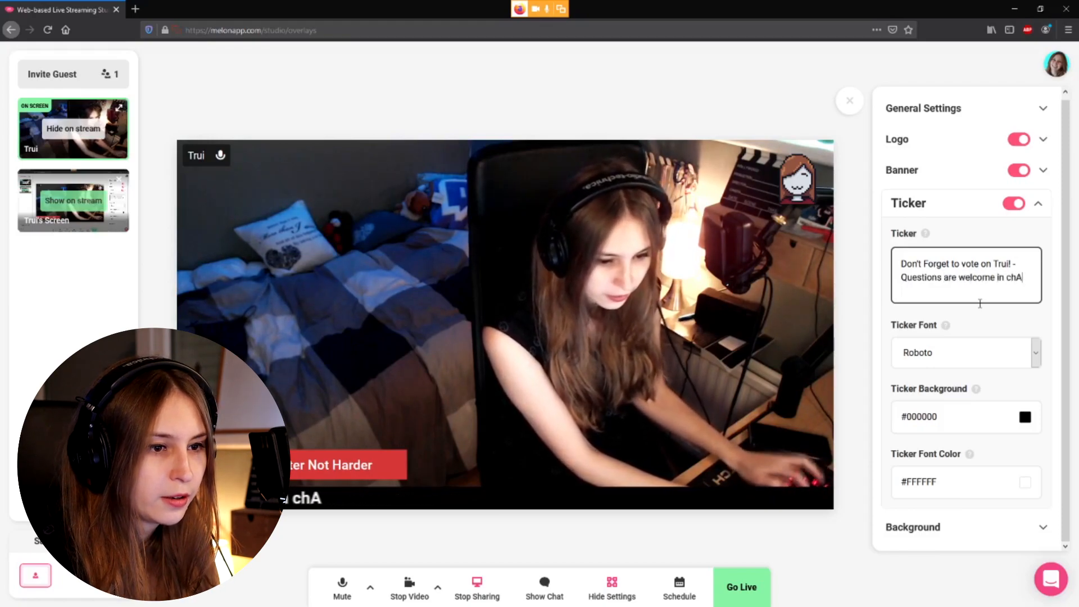
type("t - don't forget to follow - you")
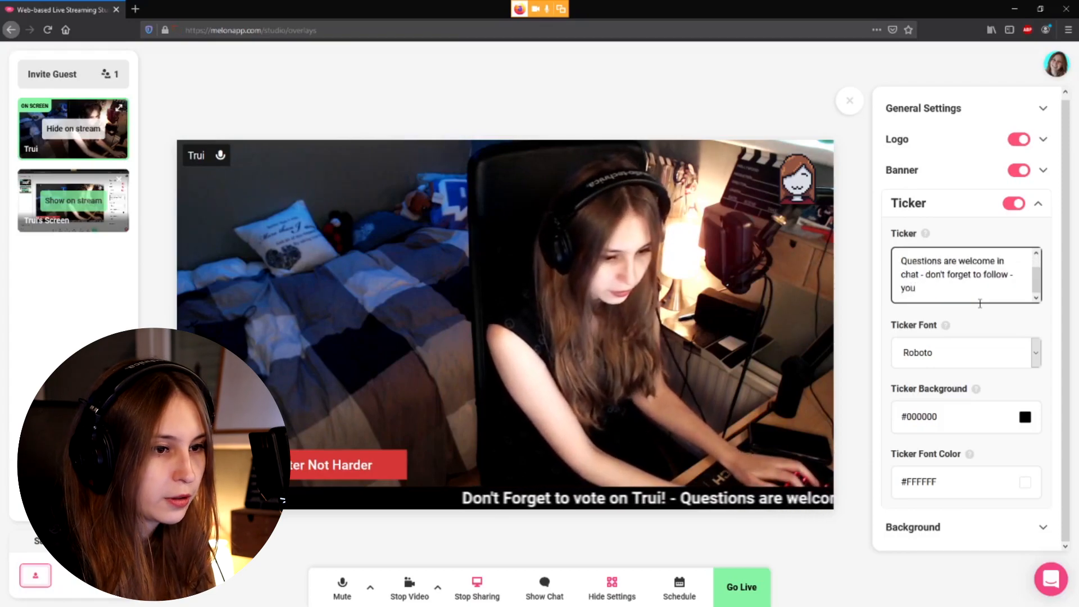
Finish the ticker text with "You can find our podcast on anchor.com/trui"
key("BackSpace")
key("BackSpace")
key("BackSpace")
type("You can")
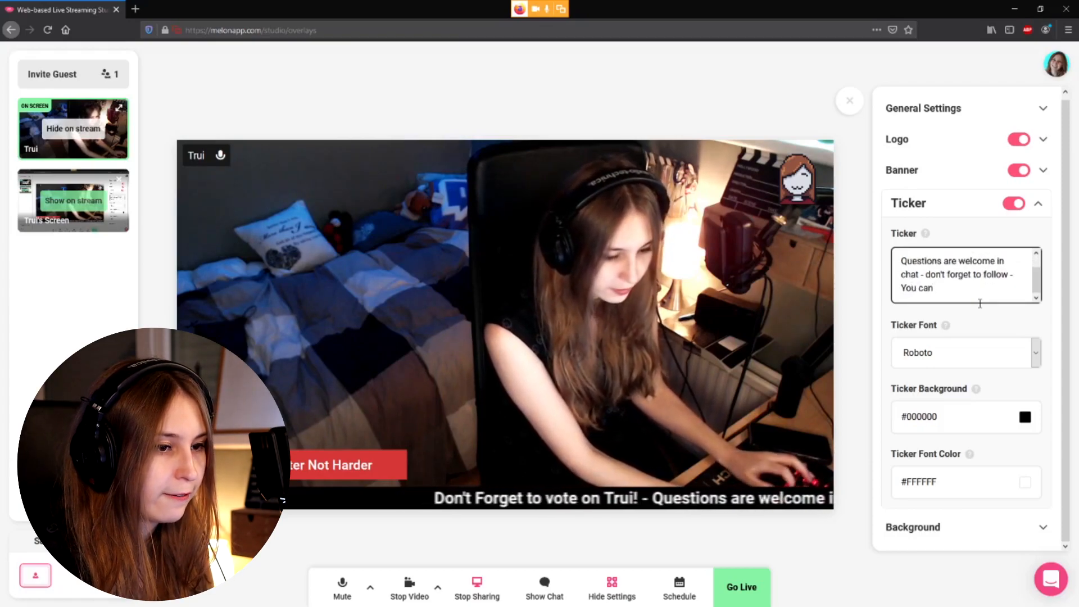
type(" gf")
key("BackSpace")
key("BackSpace")
key("BackSpace")
type("find our podcasi")
type("t on anchor.com/trui")
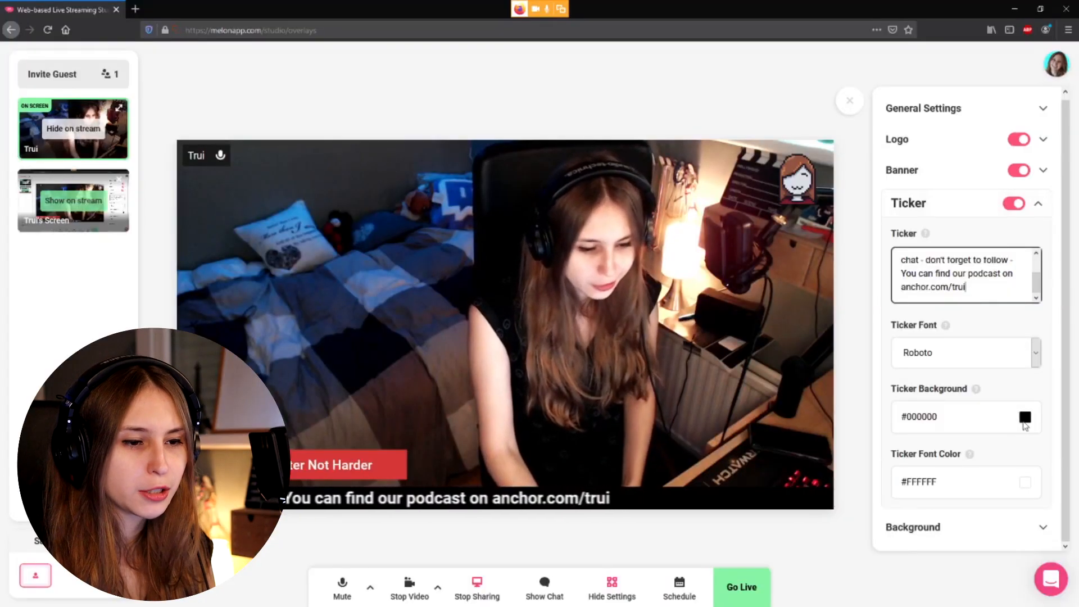
Try to match the ticker background to the banner's red by picking a shade by eye
left_click(1024, 425)
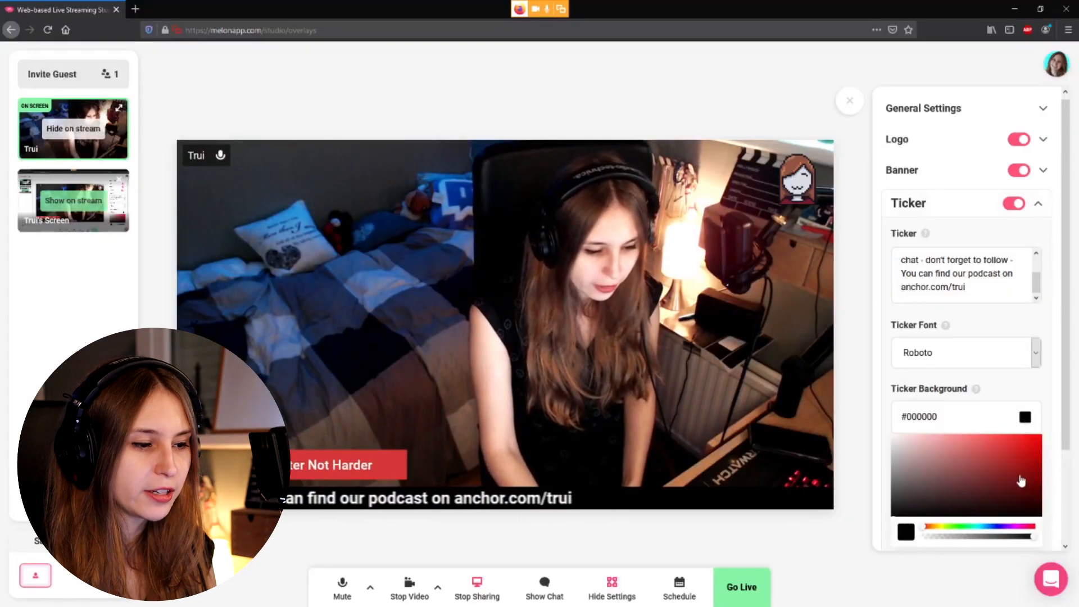
left_click_drag(1021, 481, 1037, 460)
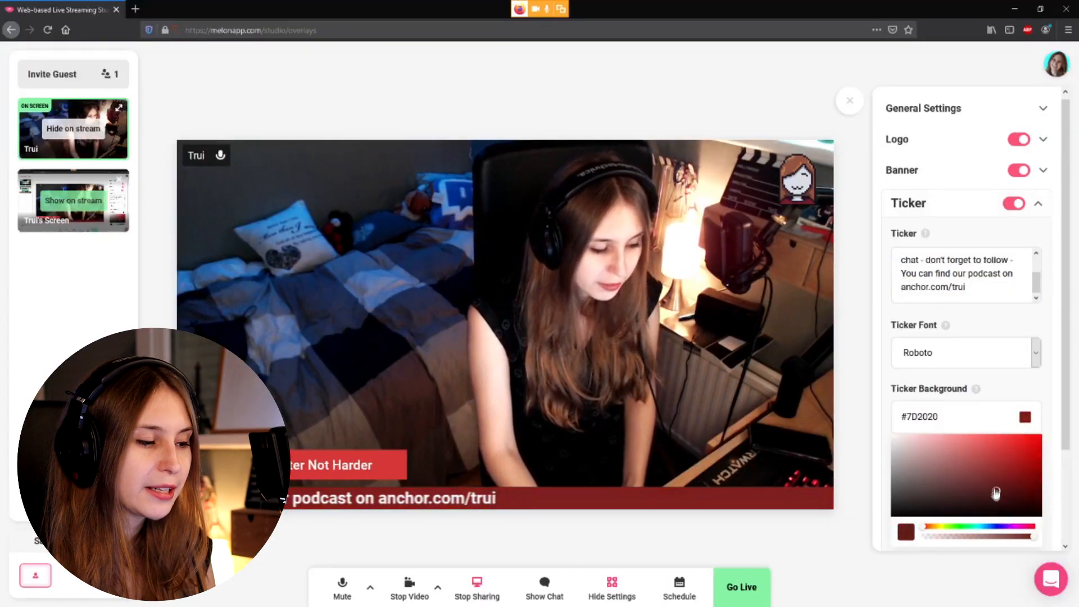
left_click_drag(995, 493, 1015, 451)
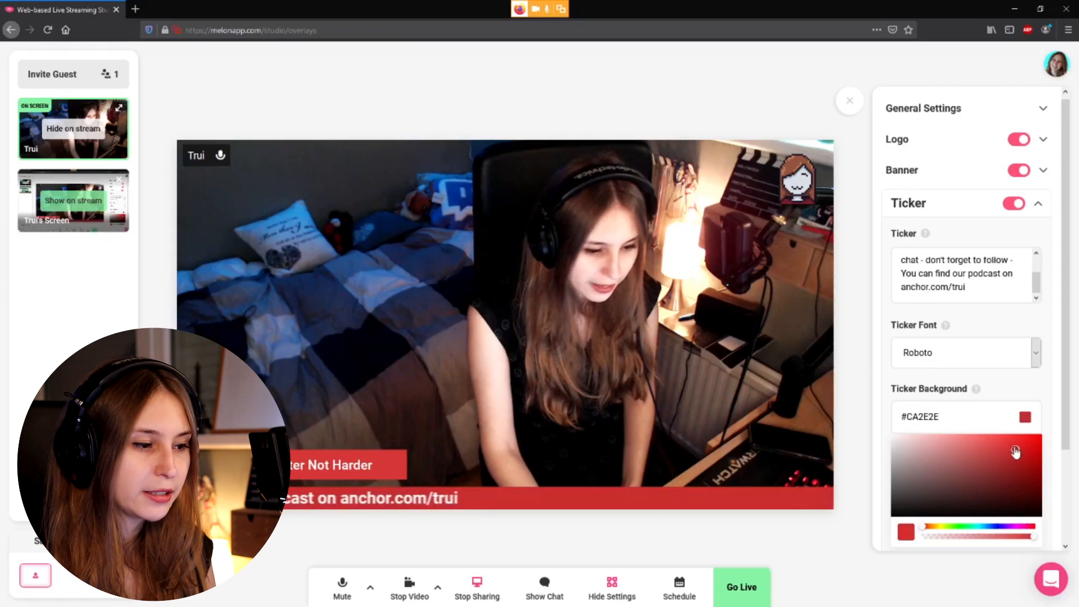
Copy the banner's background colour code #D63737 and apply it as the ticker background
left_click(989, 184)
left_click(961, 357)
key("ctrl+c")
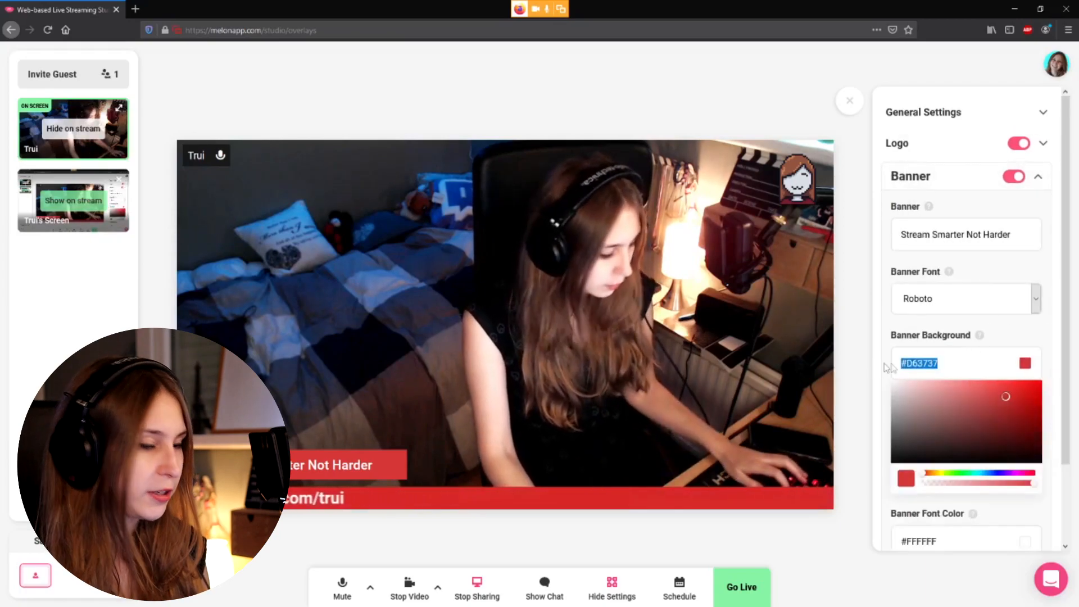
scroll(977, 198, "down", 1)
left_click(959, 119)
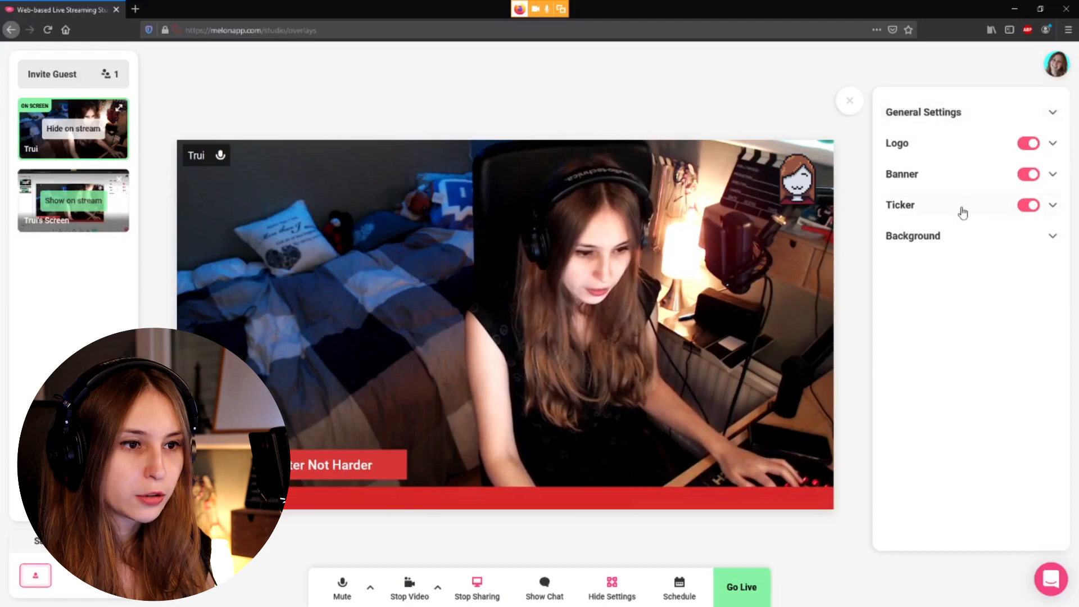
left_click(960, 209)
left_click(1005, 420)
key("ctrl+v")
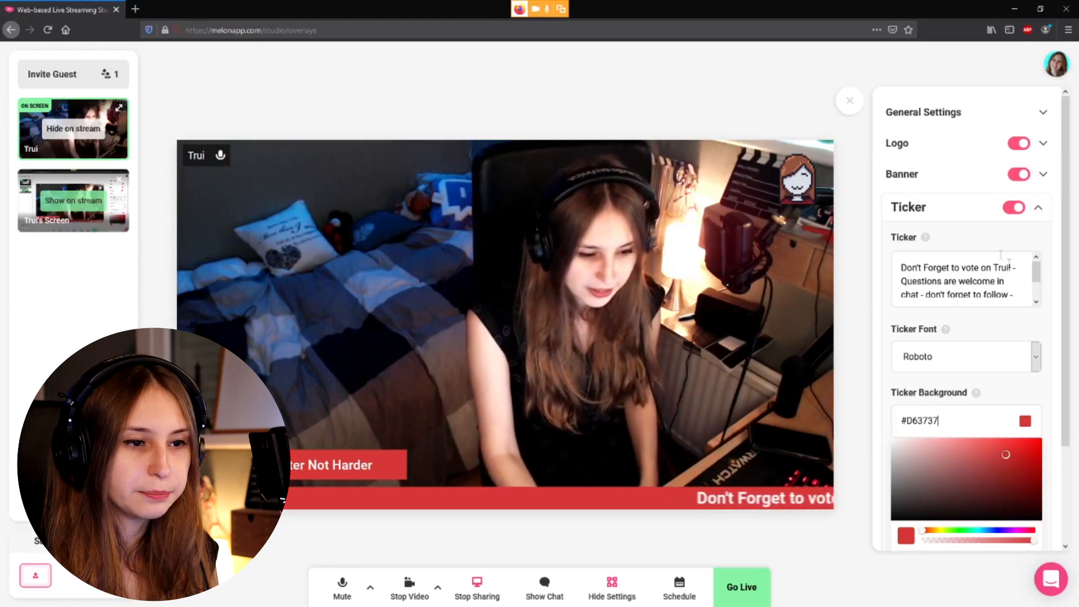
left_click(980, 207)
Open the background options for the stream
left_click(985, 243)
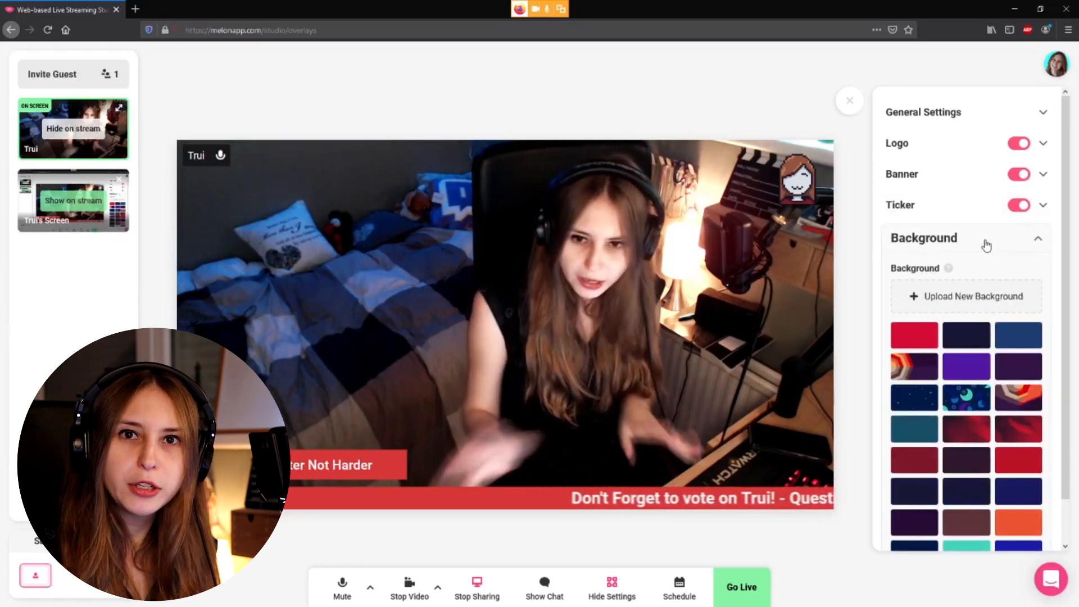